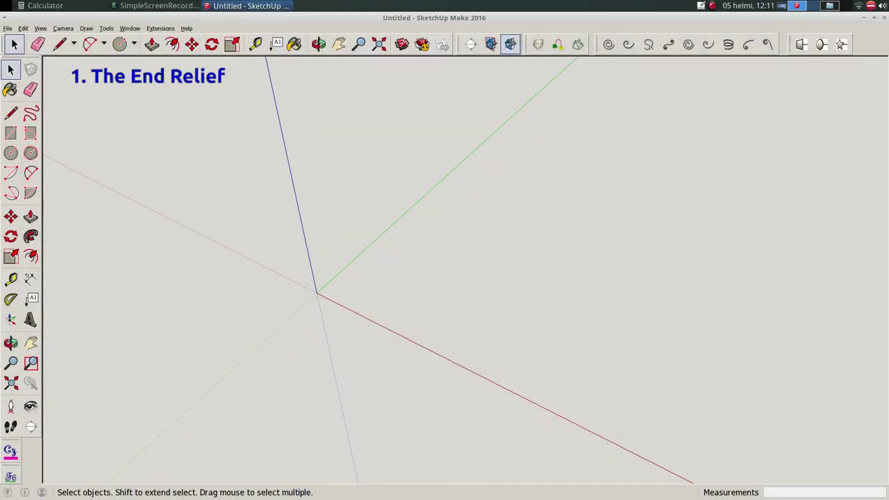
Create a DH Involute Gear with 16 teeth, pressure angle 25, pitch radius 40 and hole diameter 12.
left_click(160, 28)
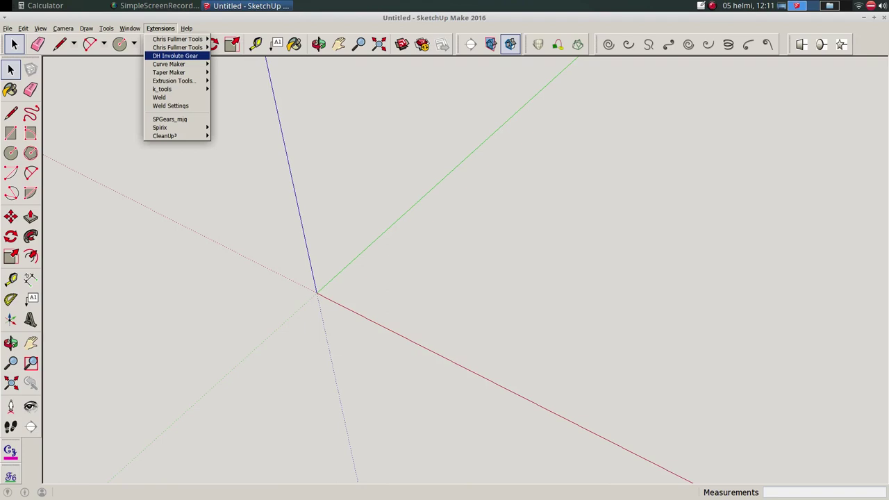
left_click(175, 55)
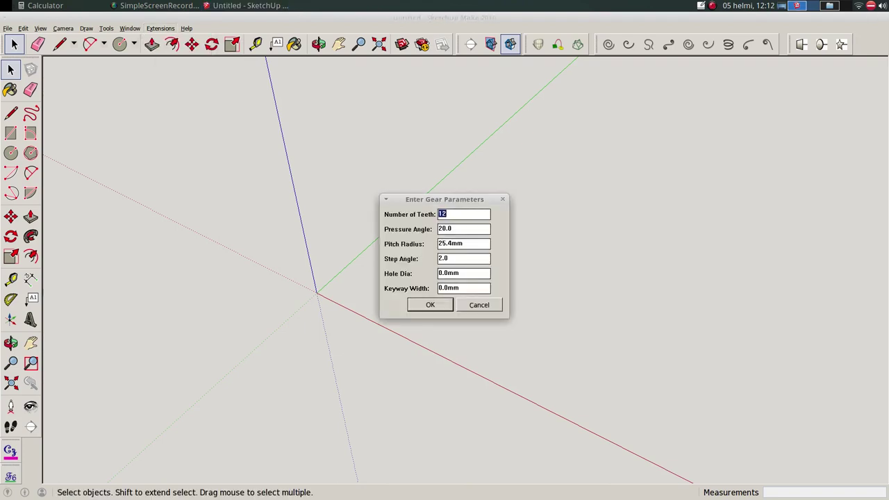
type("1")
type("6")
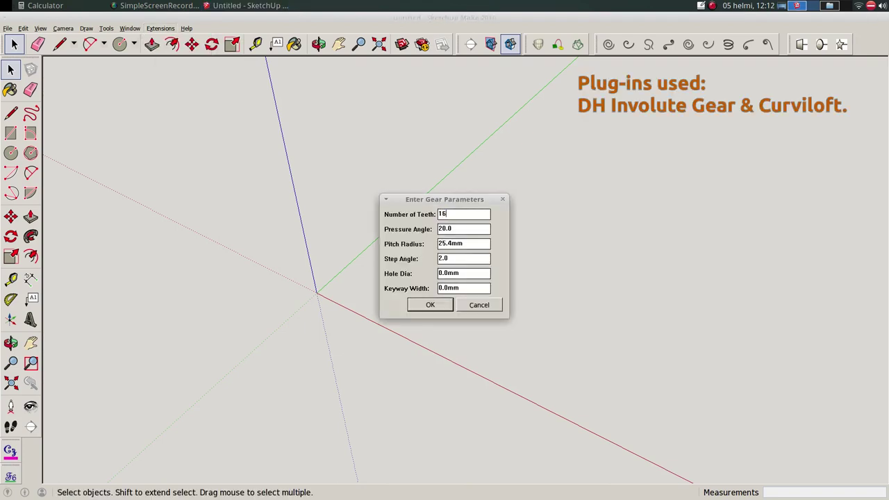
key("Tab")
type("25")
key("Tab")
type("40")
key("Tab")
key("Tab")
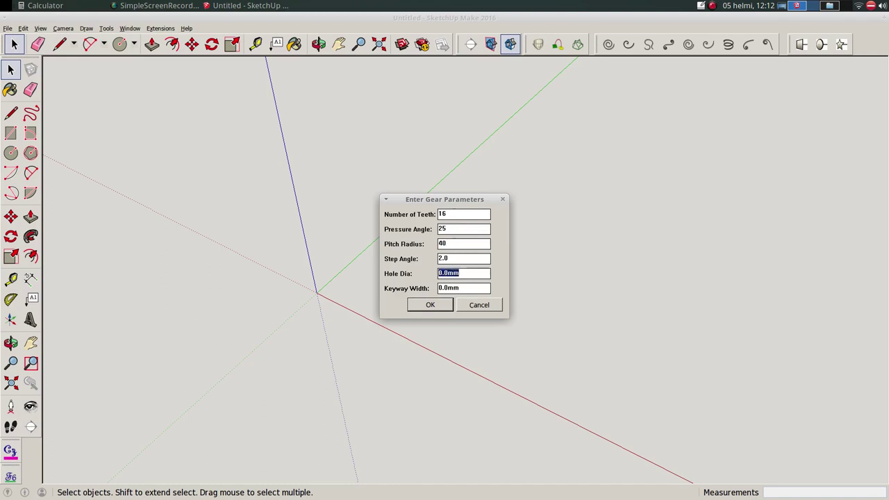
type("12")
key("Return")
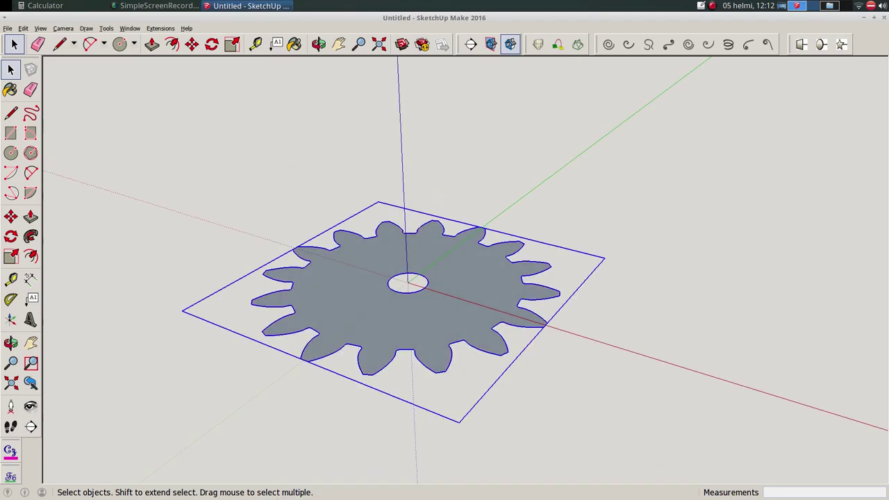
Explode the gear group and Push/Pull its face up 10 mm.
right_click(396, 327)
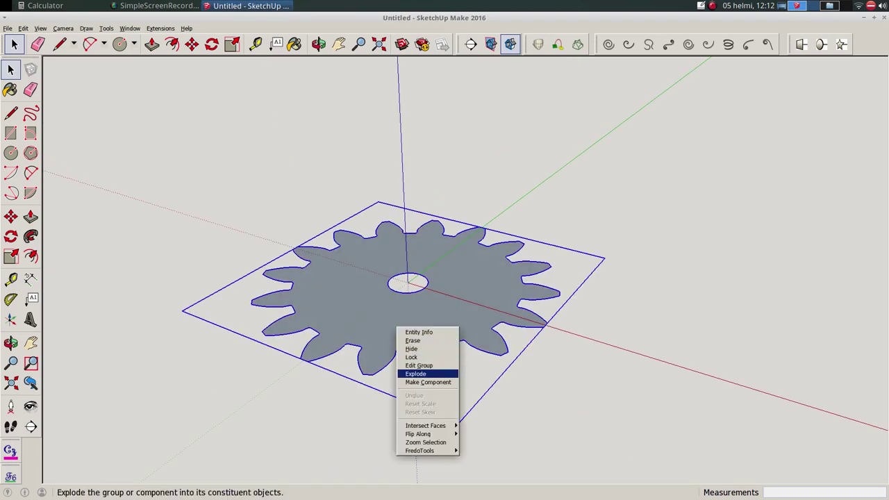
left_click(416, 374)
key("p")
left_click(403, 342)
type("10")
key("Return")
key("space")
Zoom in and select the curved edge along the front tooth gap.
scroll(379, 289, "up", 3)
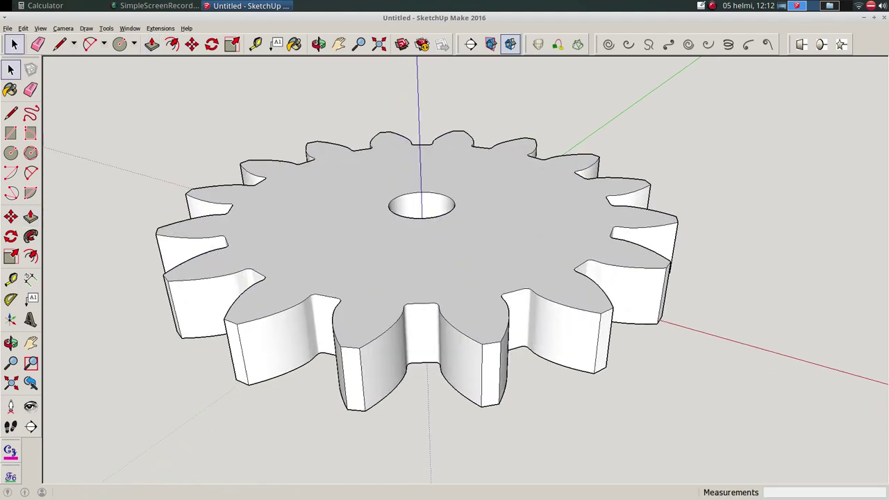
scroll(365, 344, "up", 2)
left_click(365, 344)
scroll(365, 344, "up", 2)
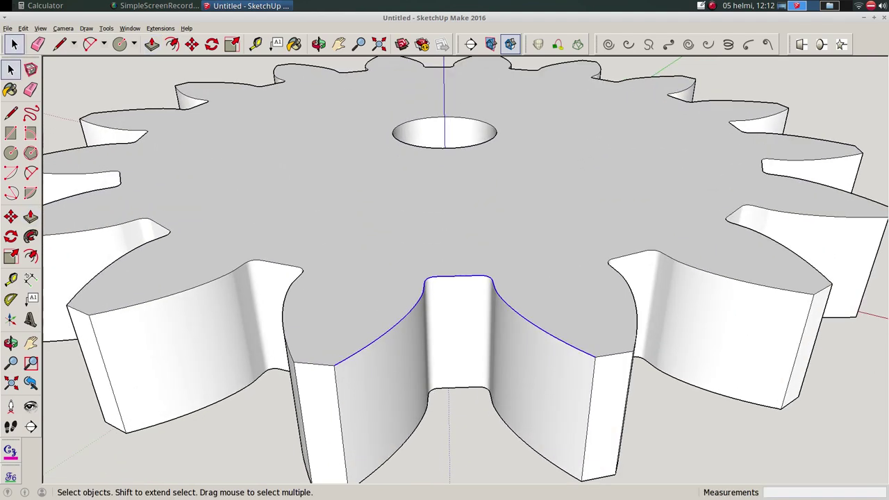
Offset the selected tooth-gap edge by 0.4.
left_click(30, 256)
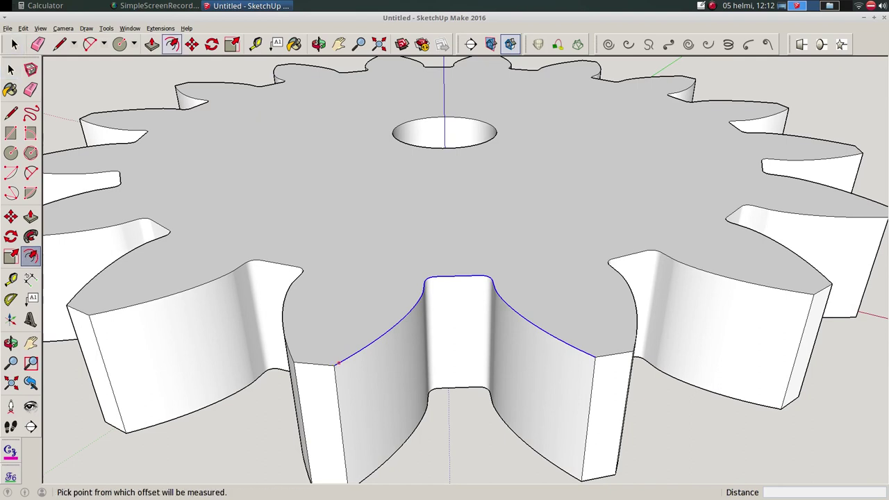
left_click(352, 355)
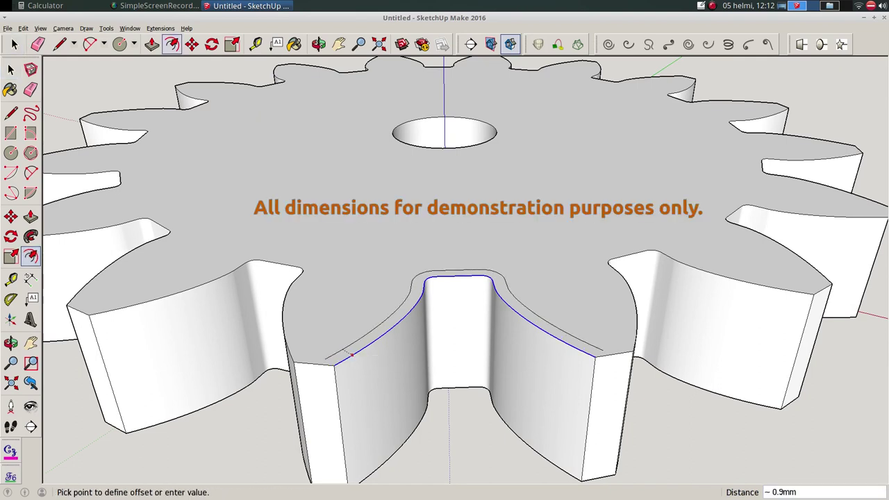
type("0.4")
key("Return")
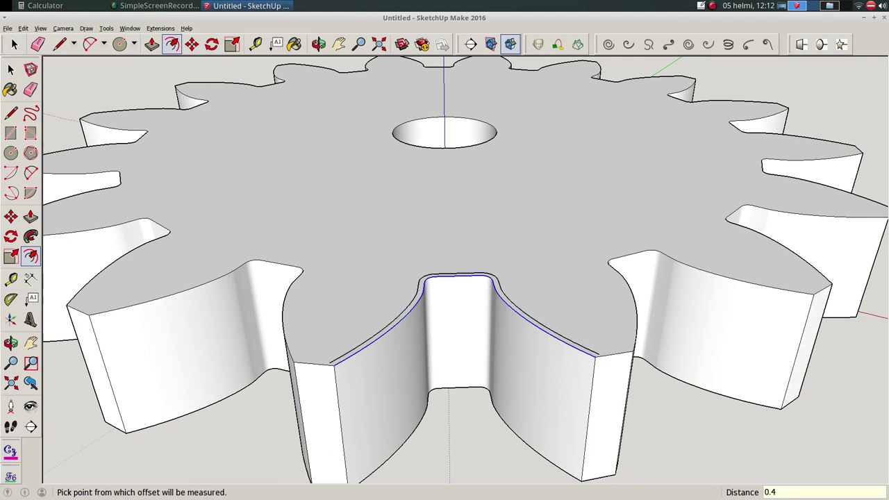
scroll(332, 362, "up", 2)
scroll(333, 362, "up", 1)
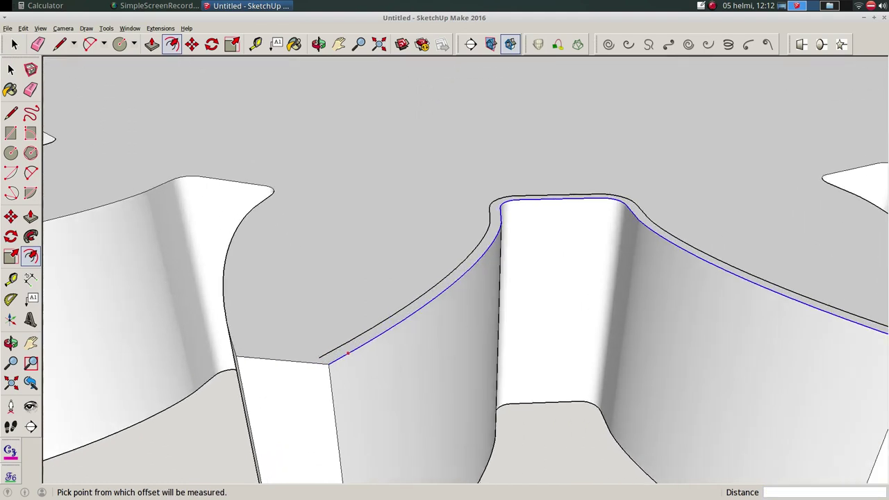
Draw short lines at the offset curve's ends, then erase the stray edges.
key("l")
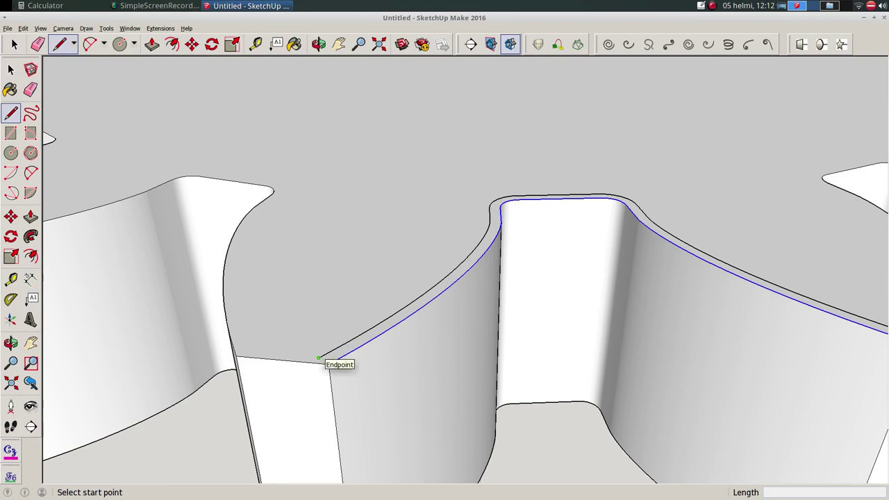
left_click(320, 359)
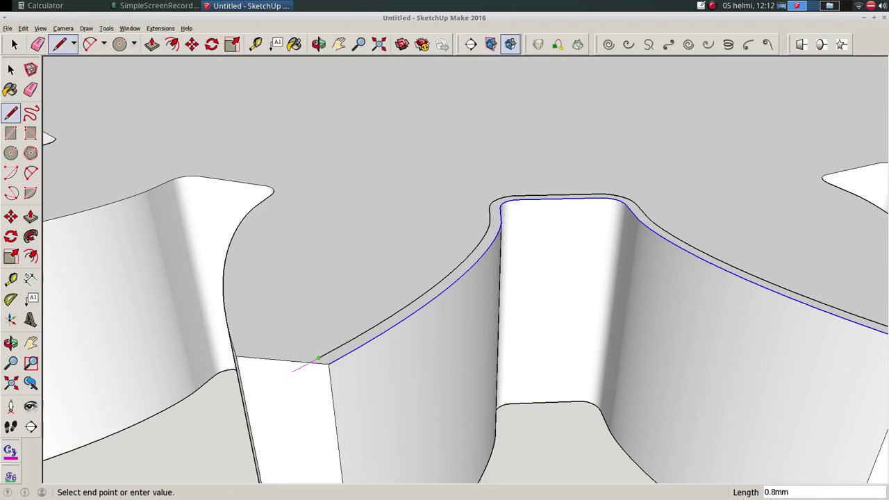
key("e")
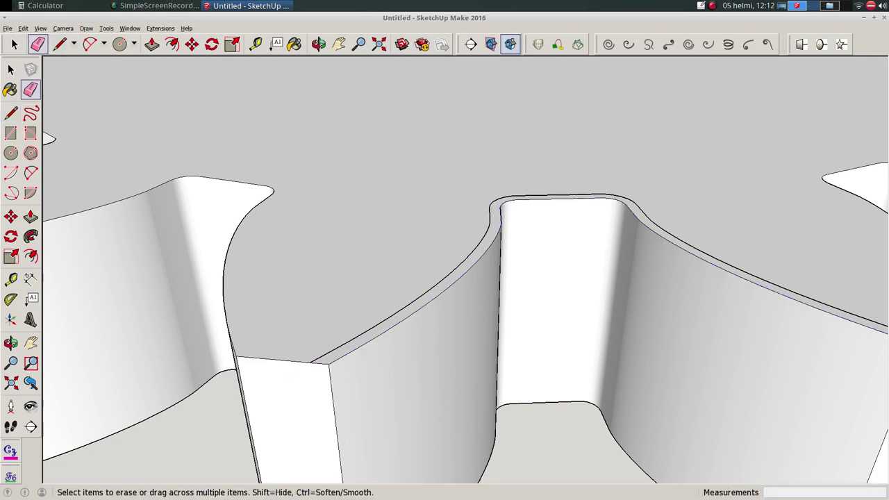
middle_click_drag(611, 333, 487, 343)
key("l")
left_click(549, 325)
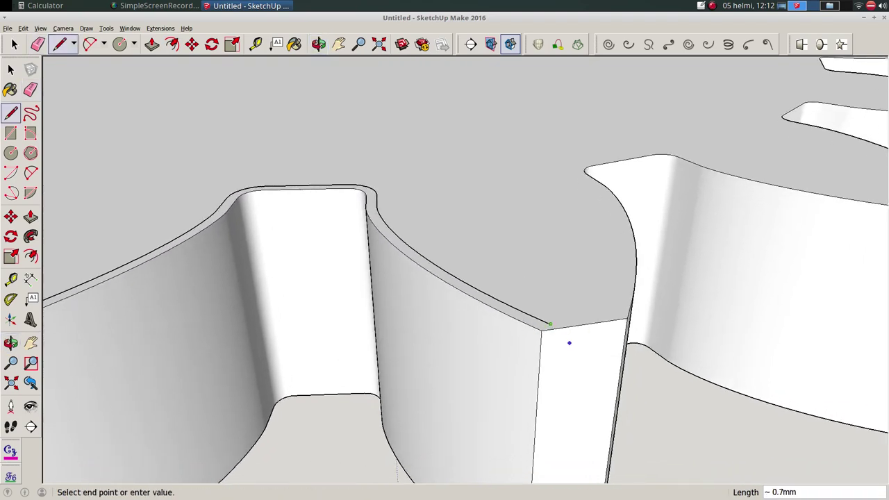
left_click(575, 335)
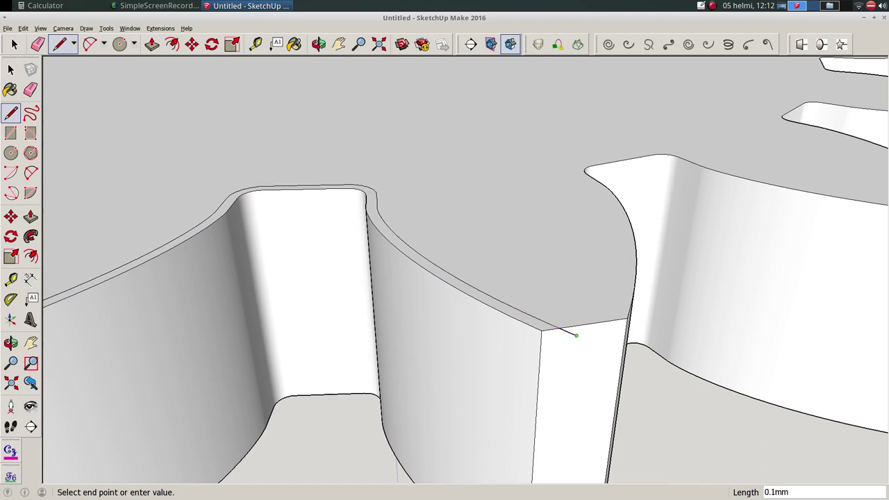
key("e")
left_click(568, 332)
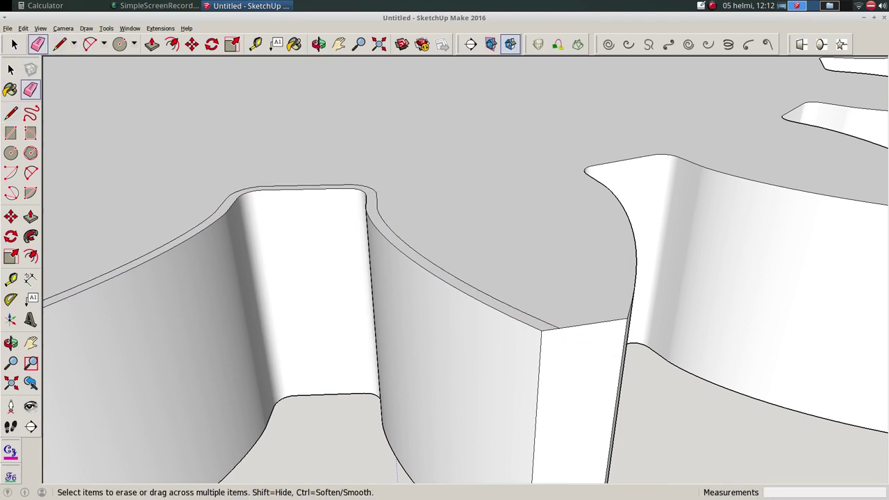
key("l")
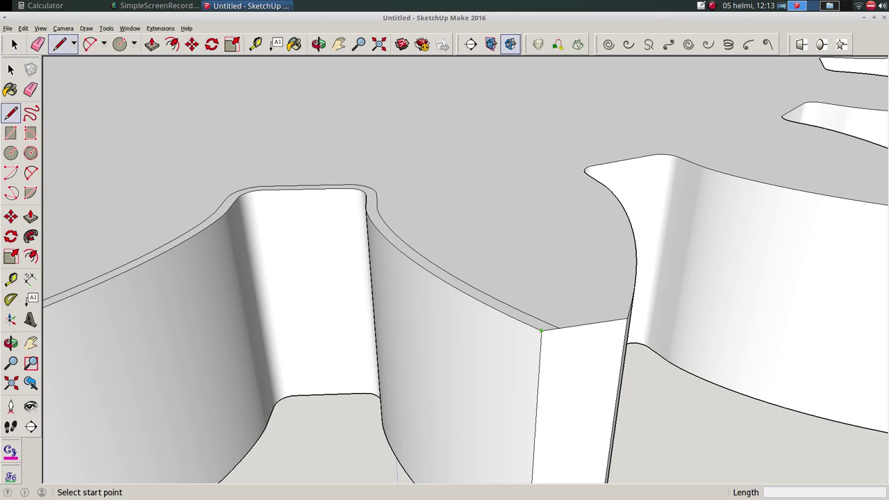
Draw a line about 1.5 mm down the first tooth-end corner and an edge up to that corner.
left_click(541, 330)
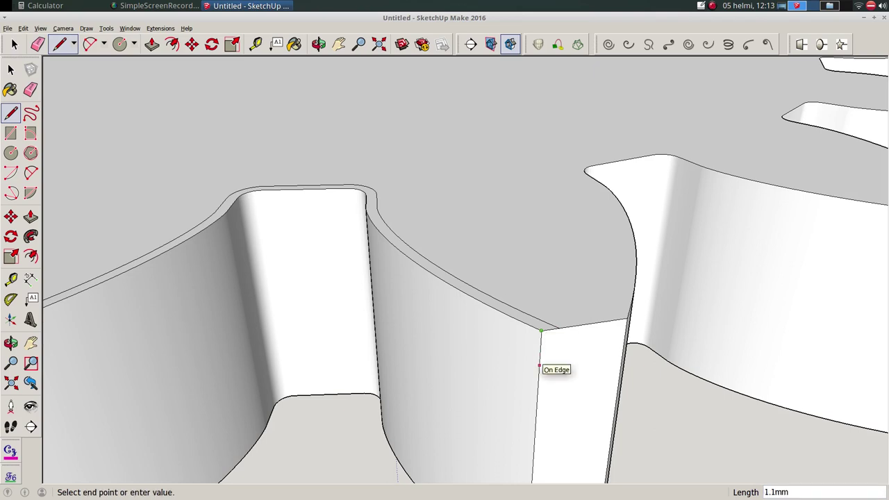
type("1.5")
key("Return")
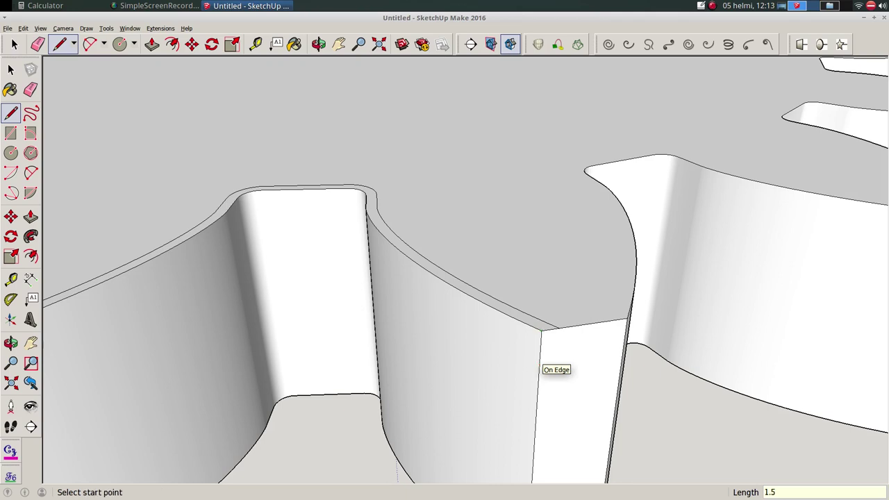
left_click(538, 377)
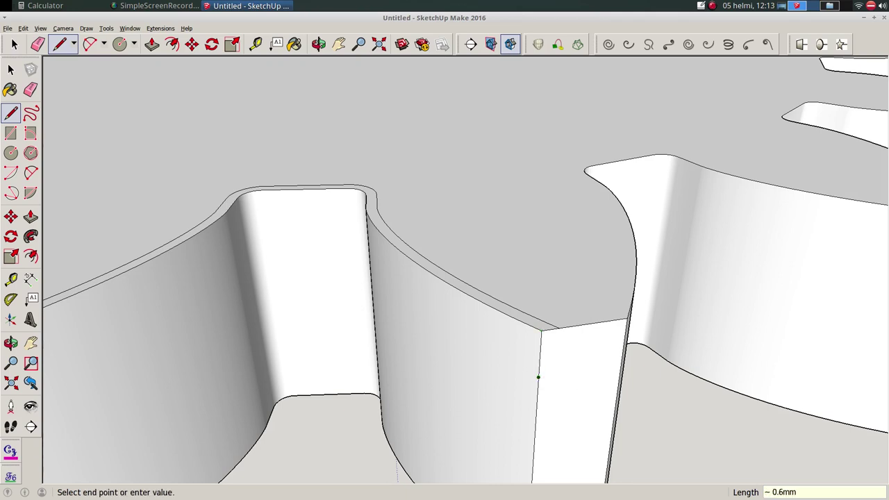
left_click(559, 328)
middle_click_drag(559, 328, 496, 341)
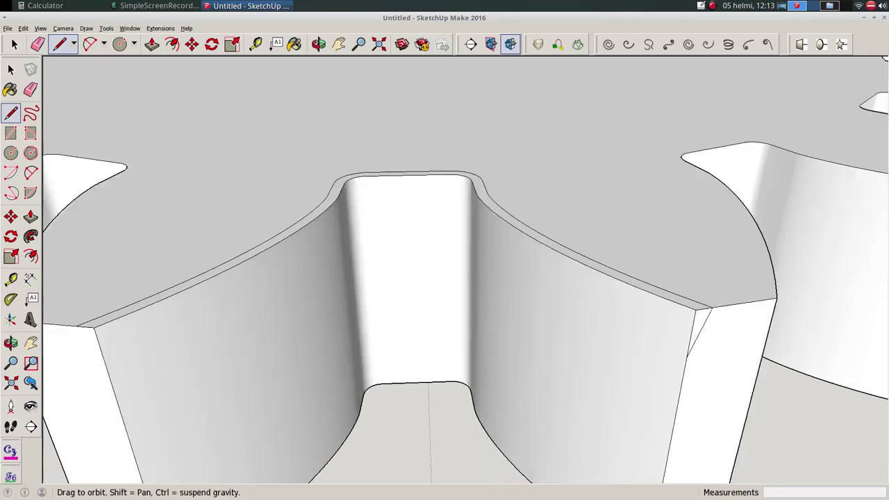
scroll(507, 323, "up", 1)
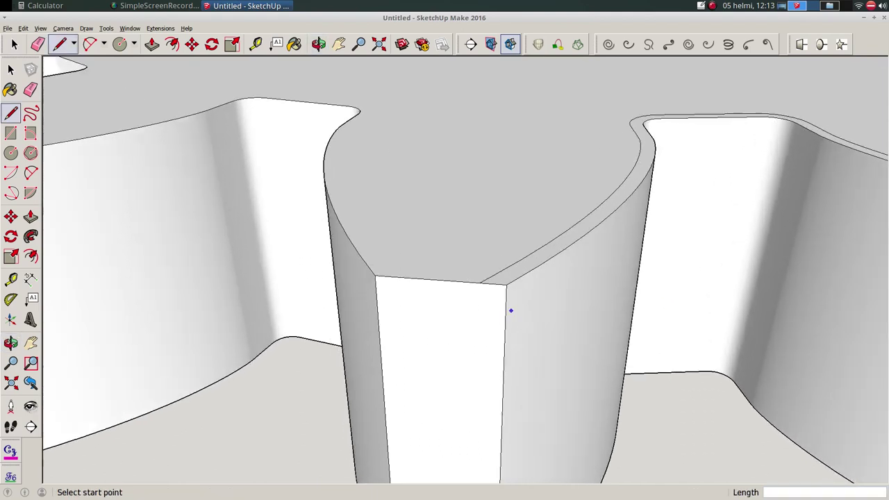
At the opposite tooth corner, draw a 1.5 mm corner line and a diagonal chamfer line.
left_click(506, 285)
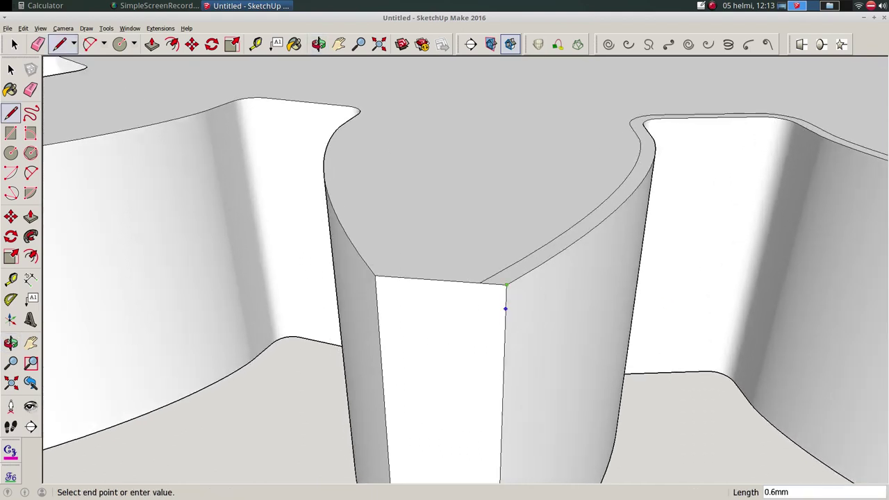
type("1.5")
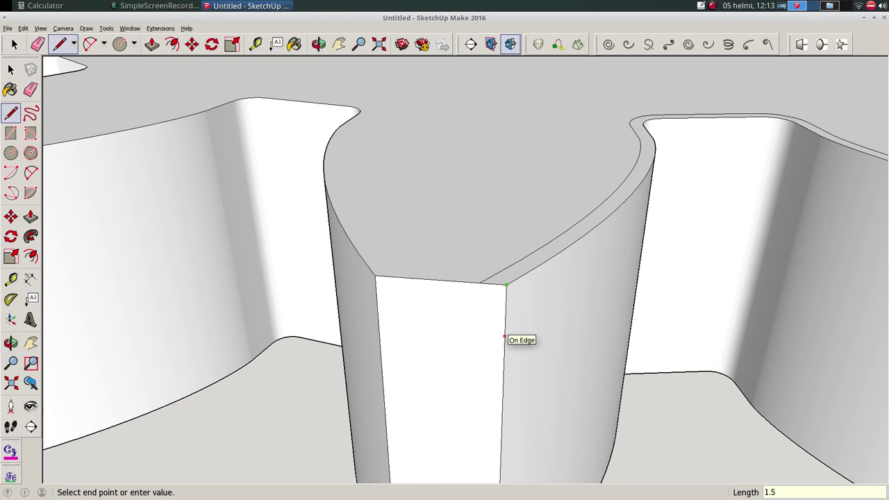
key("Return")
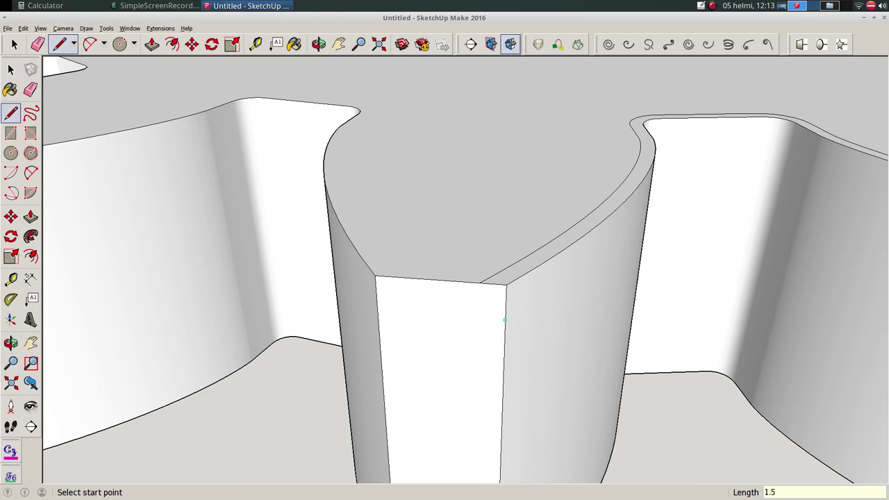
left_click(504, 354)
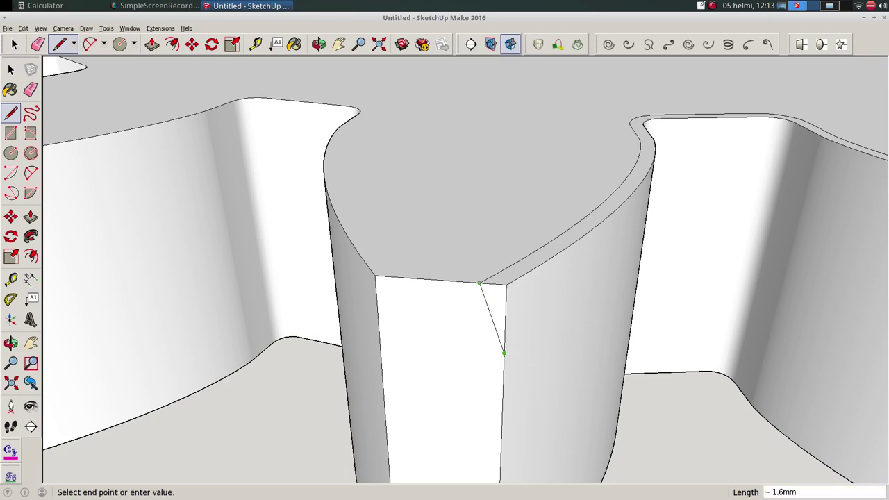
left_click(479, 284)
middle_click_drag(505, 304, 505, 389)
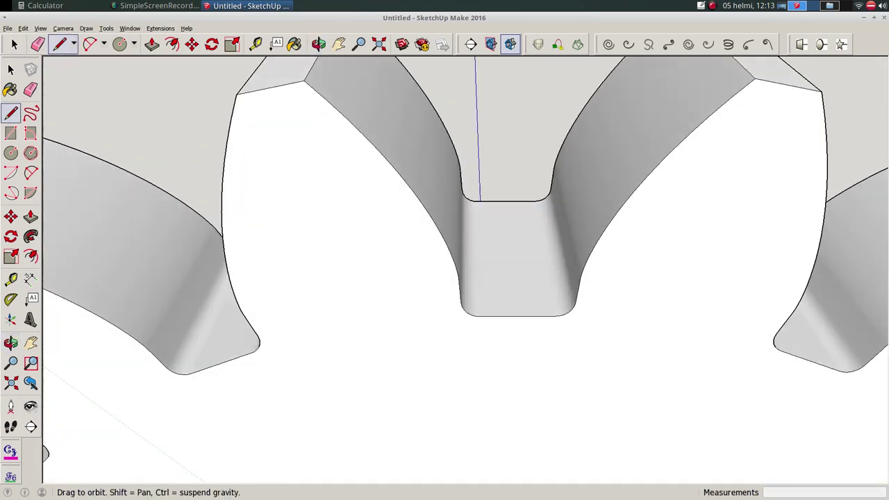
middle_click_drag(524, 340, 482, 341)
Draw the second chamfer line from 1.5 mm up the edge to the bottom edge.
left_click(466, 337)
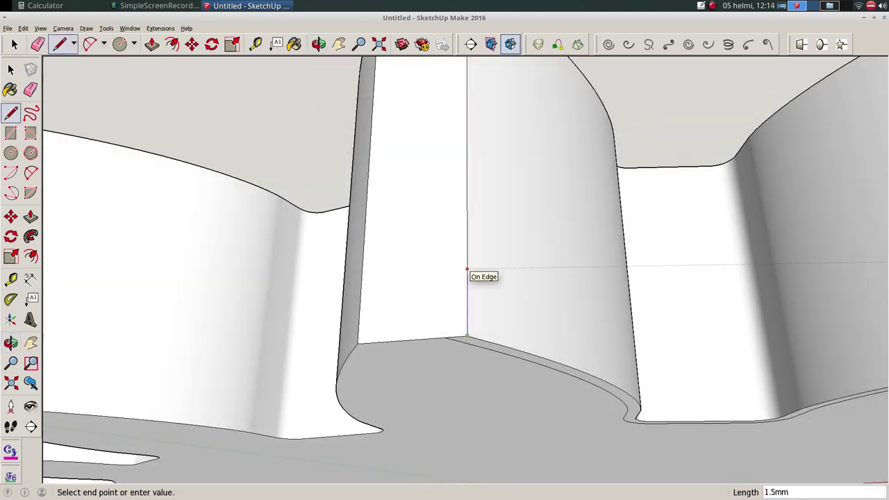
left_click(467, 269)
left_click(466, 268)
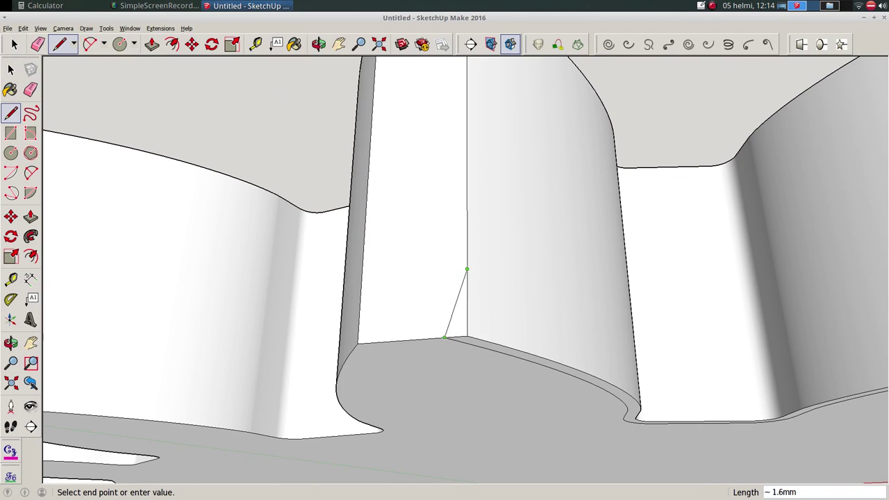
left_click(444, 338)
mouse_move(444, 338)
middle_mouse_down()
mouse_move(540, 331)
mouse_move(397, 334)
middle_mouse_up()
key("space")
Delete the curved flank faces of the tooth gap.
left_click(397, 333)
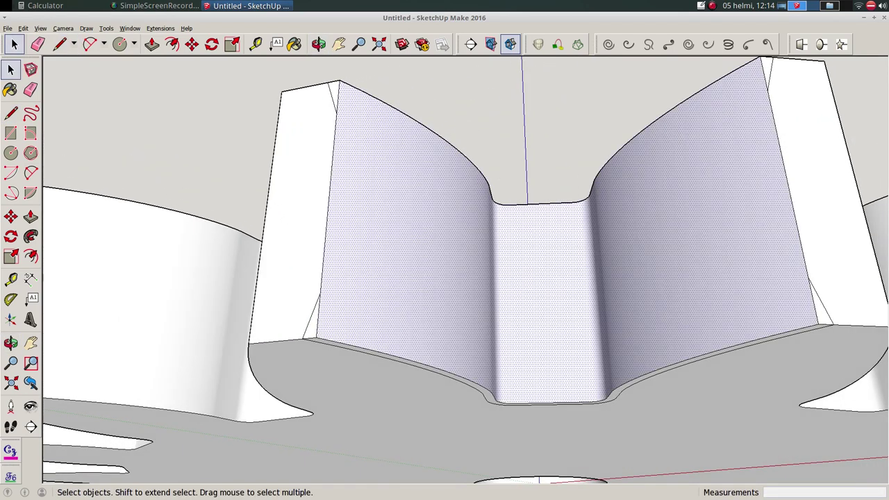
key("Delete")
scroll(373, 301, "up", 3)
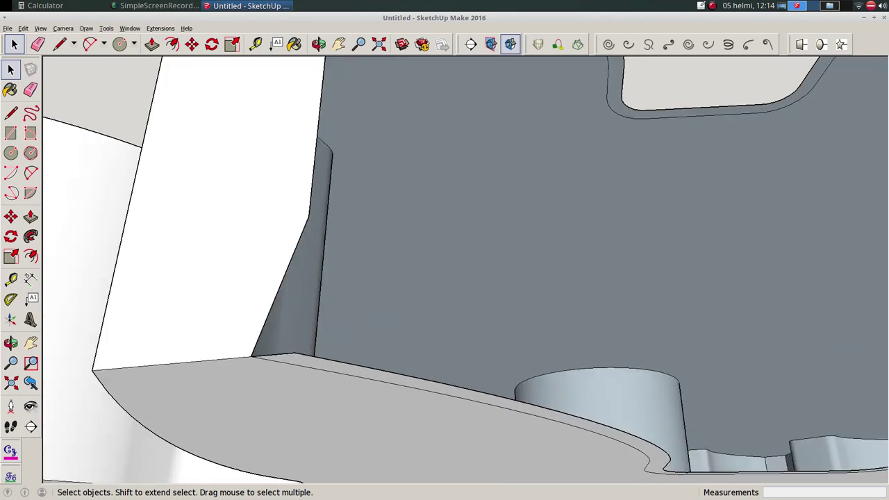
scroll(465, 270, "down", 2)
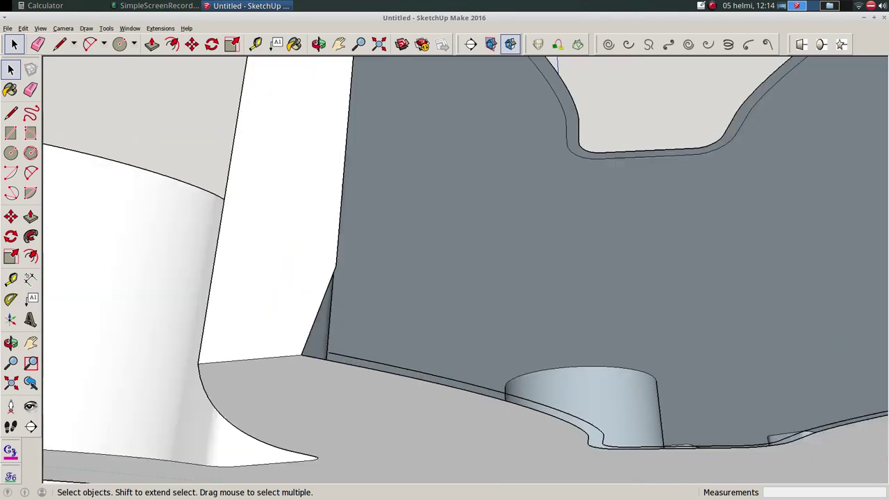
scroll(465, 270, "down", 4)
scroll(465, 270, "down", 1)
scroll(515, 326, "up", 3)
scroll(514, 327, "up", 2)
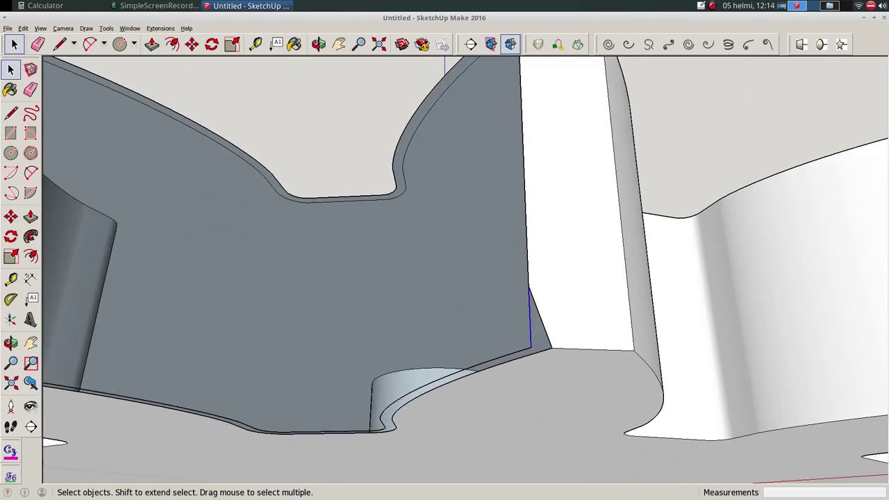
Delete the stray vertical edge beside the chamfer and select the gap's top rim curve.
middle_click_drag(444, 313, 445, 229)
scroll(626, 292, "up", 2)
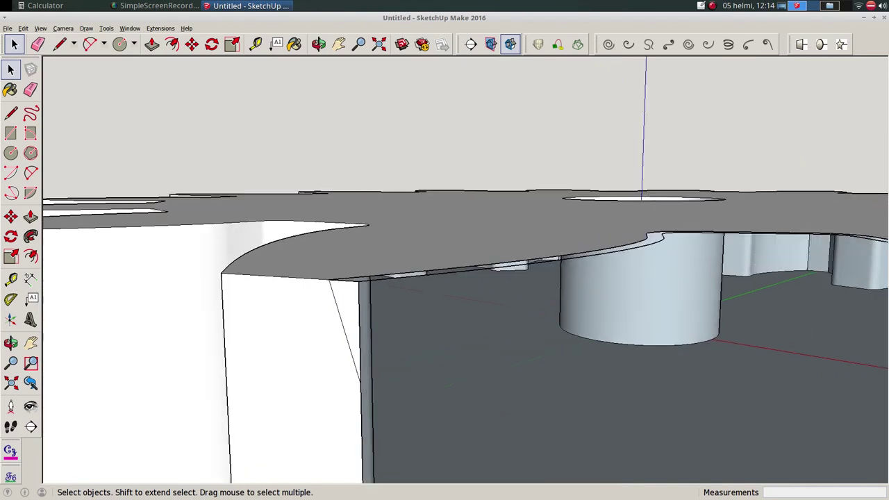
left_click(359, 298)
key("Delete")
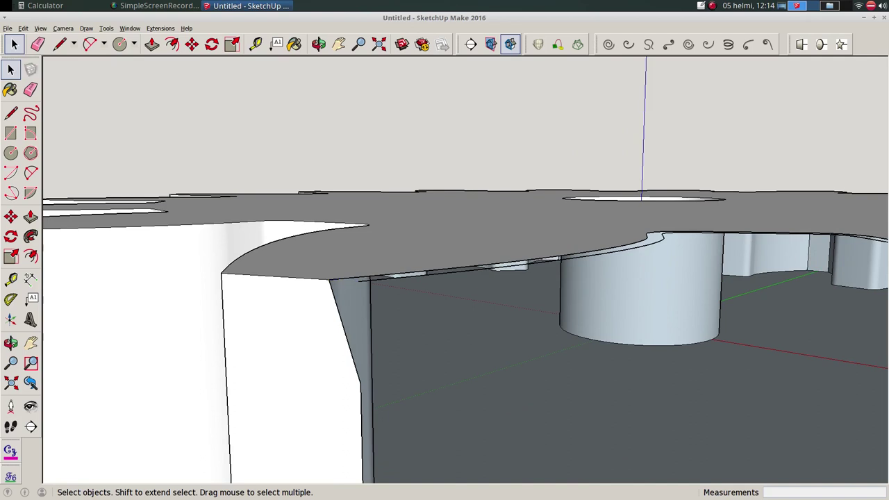
left_click(486, 263)
Move the gap's top rim curve 1.5 mm down the edge.
middle_click_drag(486, 313, 473, 310)
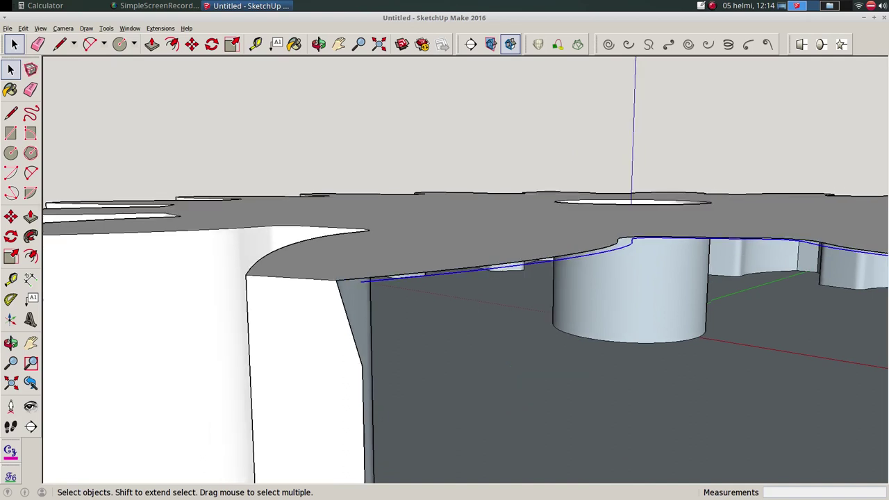
key("m")
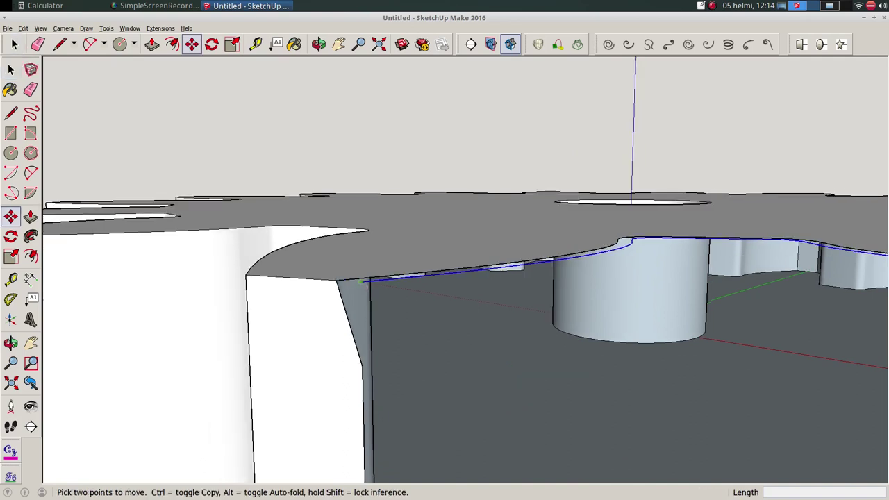
left_click(363, 280)
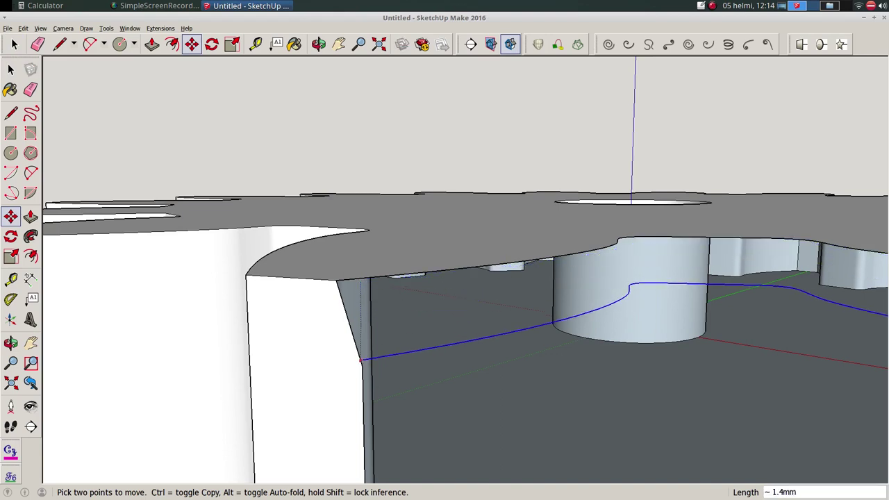
left_click(362, 360)
key("space")
mouse_move(361, 360)
middle_mouse_down()
mouse_move(334, 389)
mouse_move(389, 208)
middle_mouse_up()
scroll(444, 278, "up", 5)
Move the gap's bottom rim curve 1.5 mm up the edge.
left_click(487, 316)
key("m")
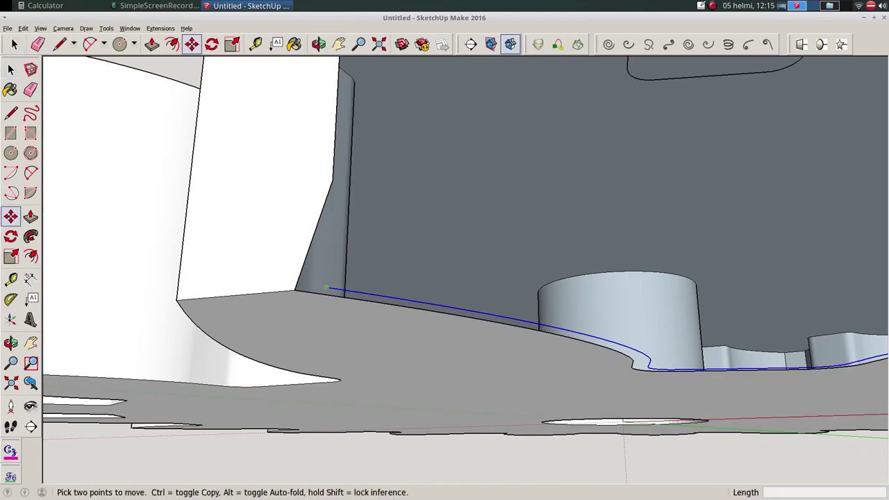
left_click(327, 288)
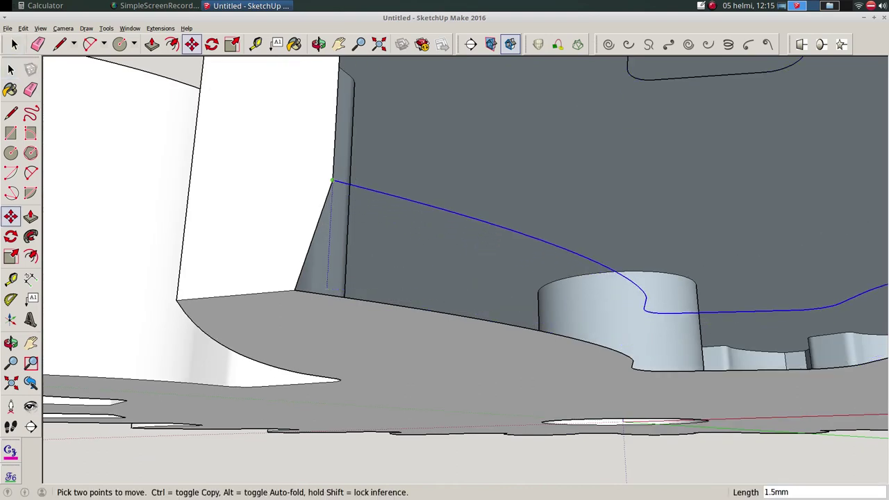
left_click(336, 182)
key("space")
scroll(445, 277, "down", 5)
middle_click_drag(444, 208, 445, 351)
scroll(444, 292, "up", 2)
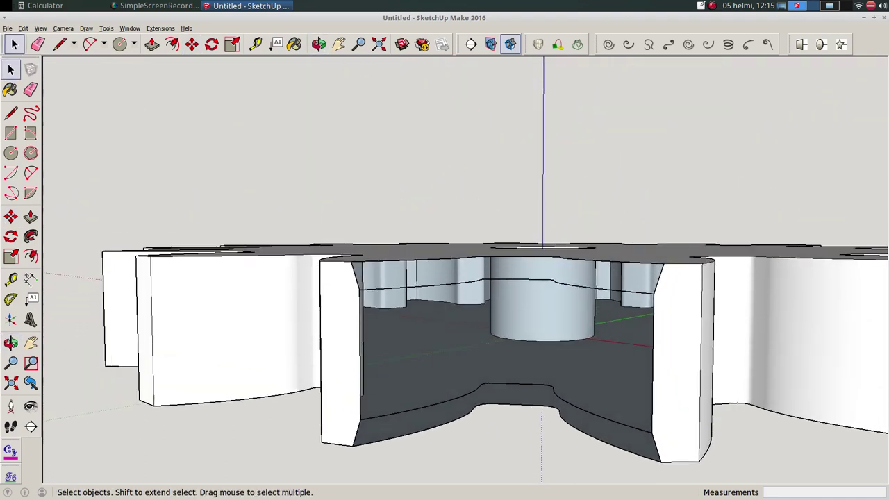
Loft the top chamfer surface with Curviloft Skinning from the upper edge loop and left edge.
left_click(578, 45)
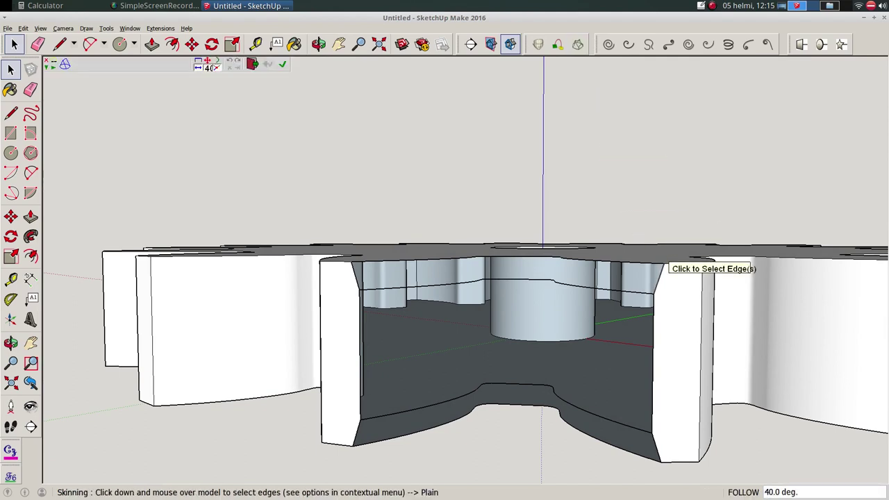
left_click(650, 290)
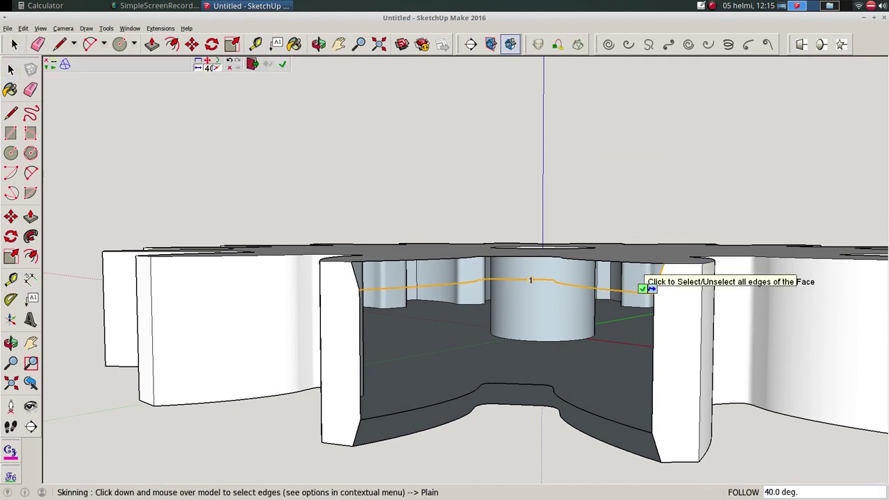
left_click(360, 272)
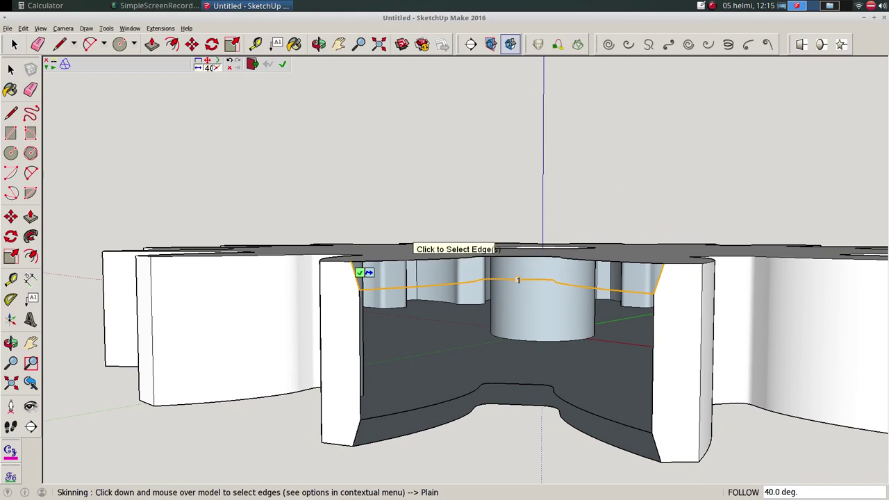
key("Return")
key("Return")
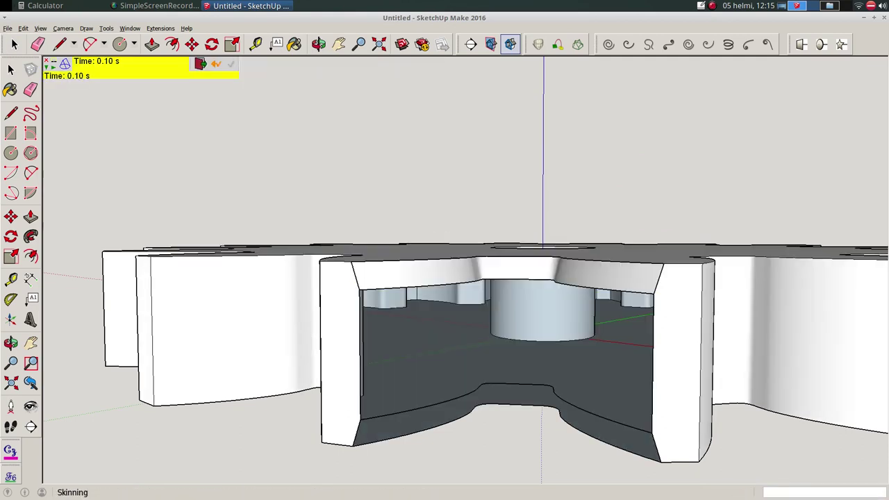
Loft the bottom chamfer surface, then the flank surface between the two contours.
left_click(577, 44)
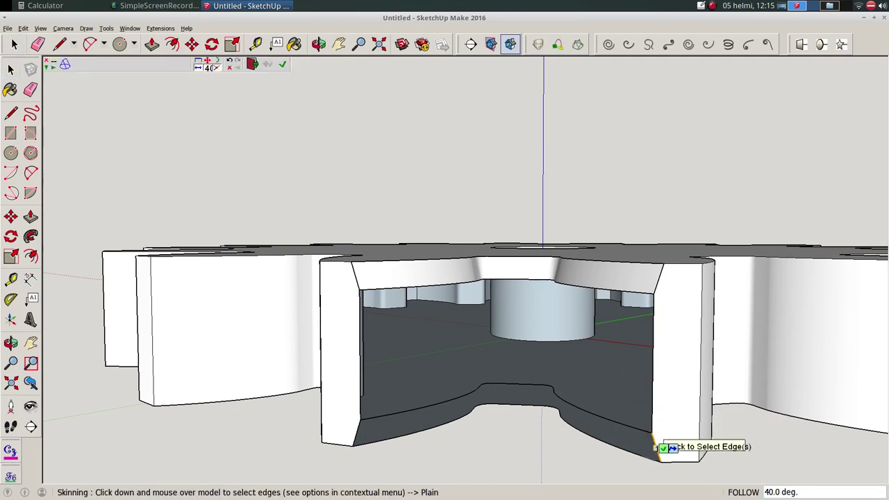
left_click(654, 456)
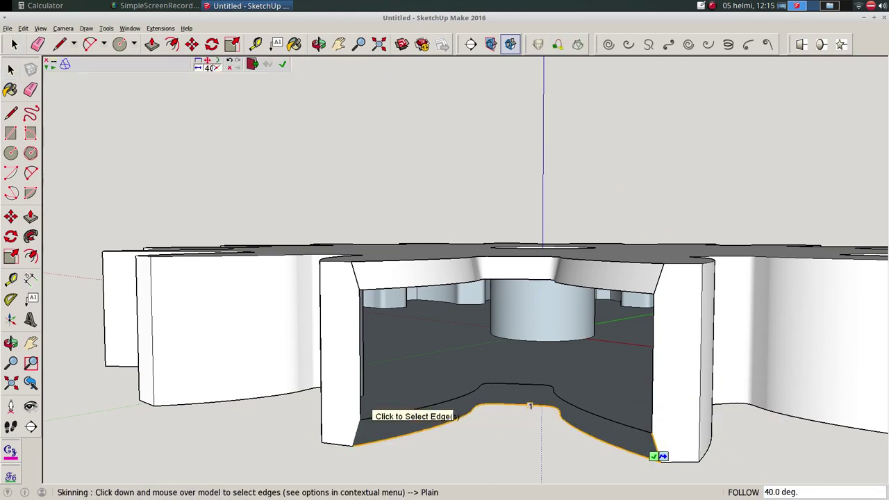
left_click(361, 421)
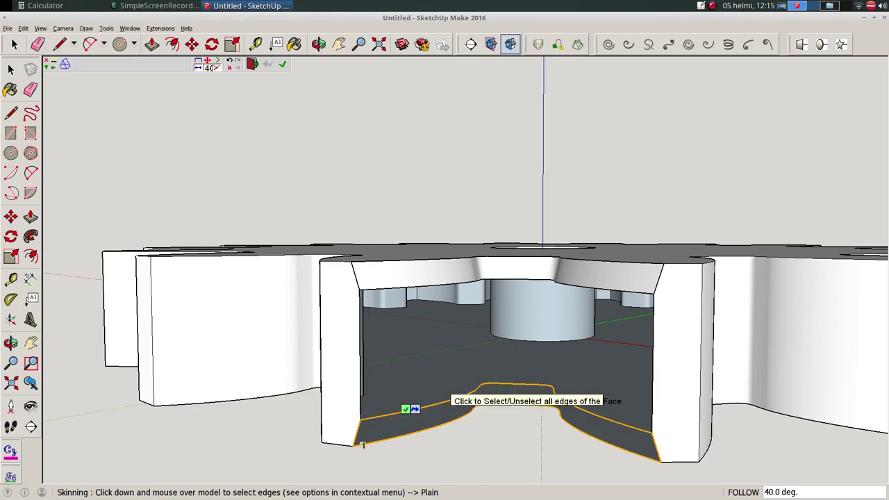
left_click(406, 409)
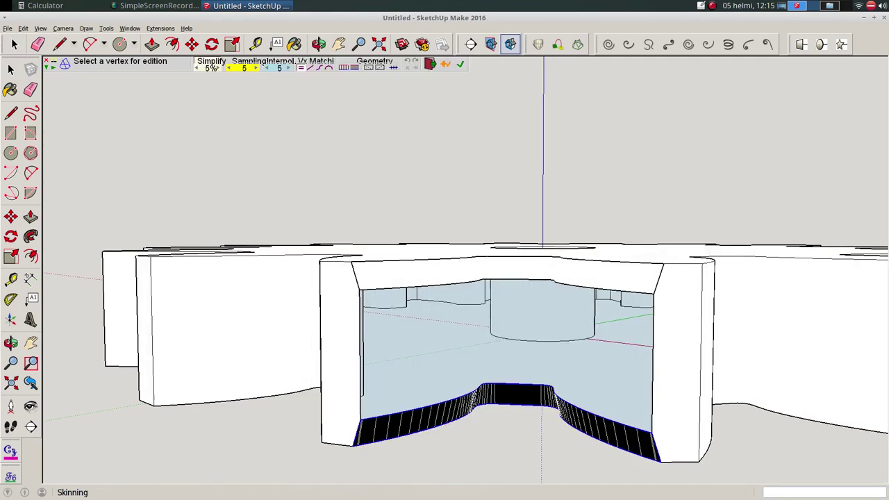
key("Return")
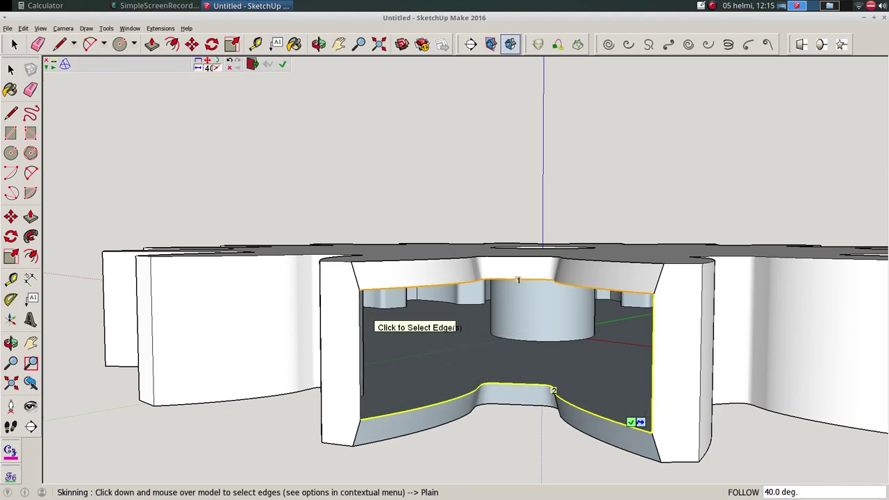
left_click(361, 339)
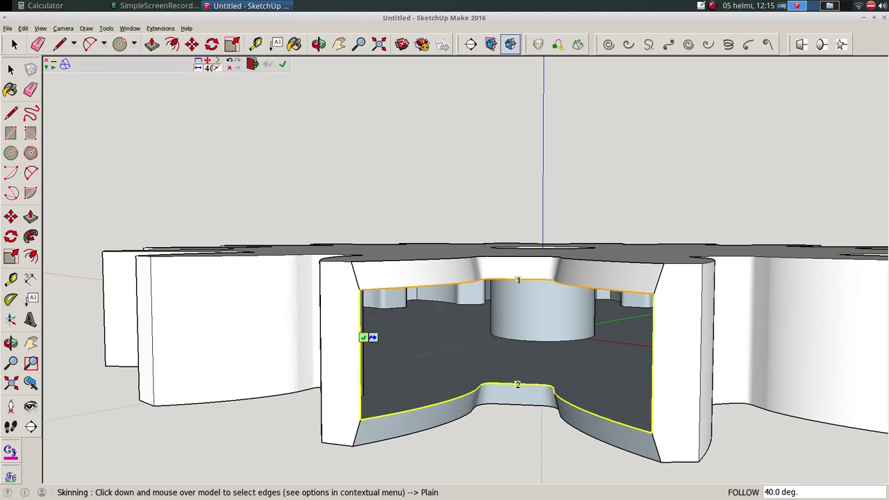
key("Return")
key("Return")
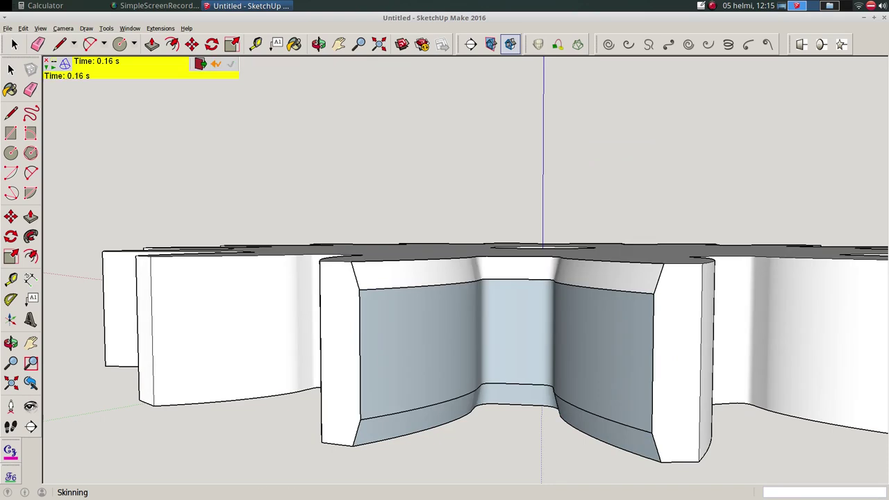
key("space")
Explode the lofted geometry around the rebuilt gap and reverse its faces to face outward.
left_click_drag(273, 197, 741, 481)
right_click(574, 322)
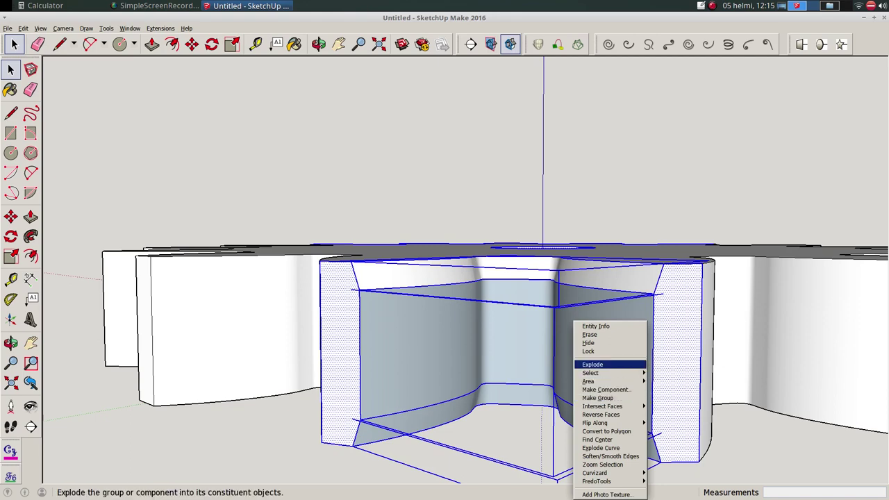
left_click(593, 364)
right_click(509, 371)
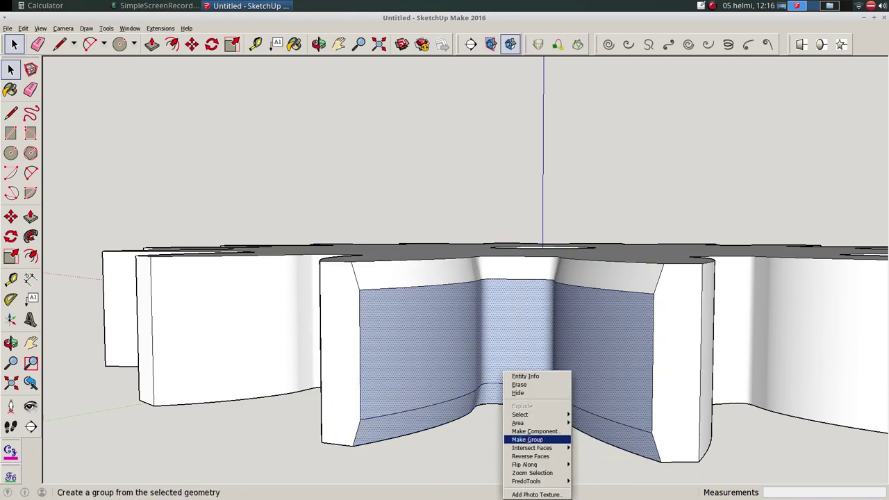
left_click(528, 455)
mouse_move(445, 278)
middle_mouse_down()
mouse_move(452, 375)
mouse_move(452, 299)
middle_mouse_up()
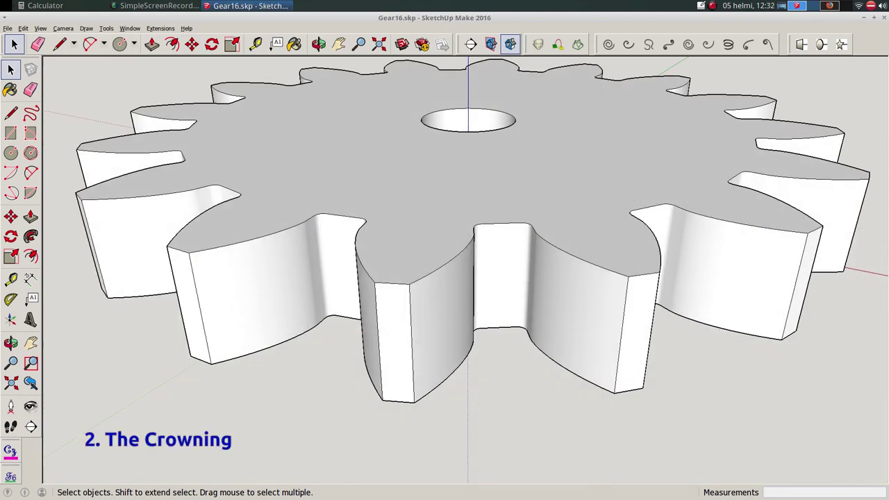
Offset the curved edge of another tooth gap by 0.2 mm.
left_click(473, 181)
left_click(445, 254)
scroll(479, 229, "up", 2)
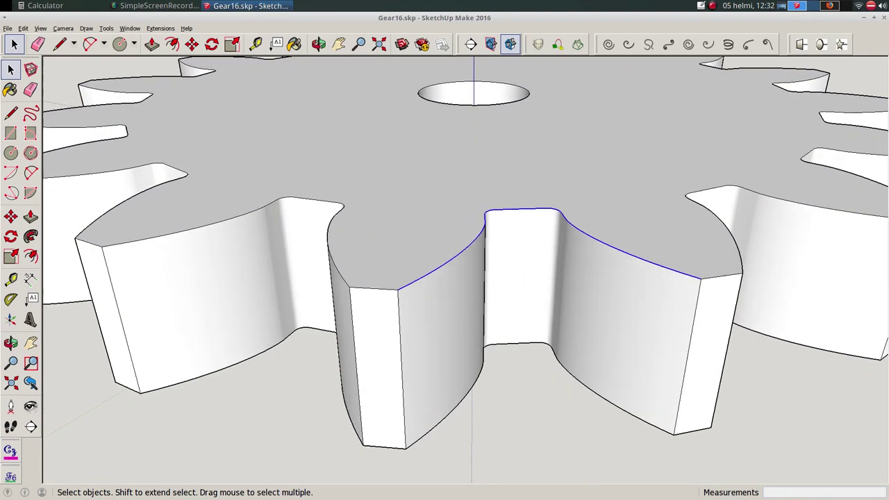
left_click(30, 257)
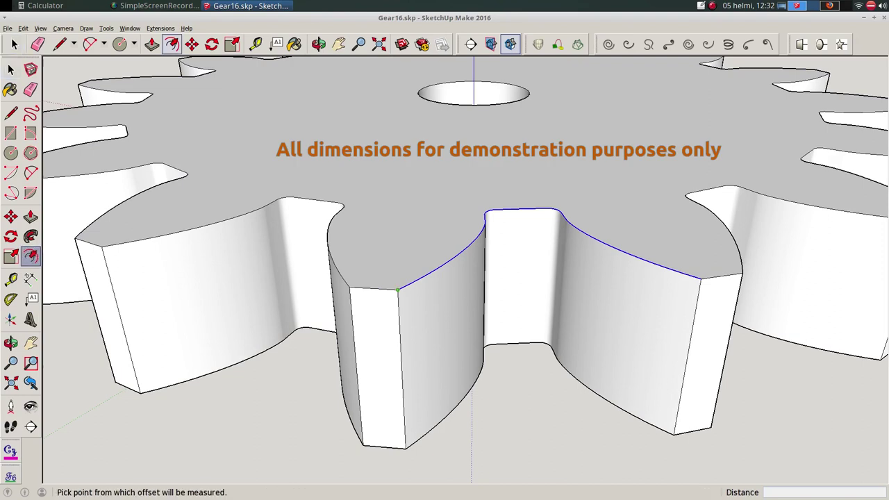
left_click(411, 283)
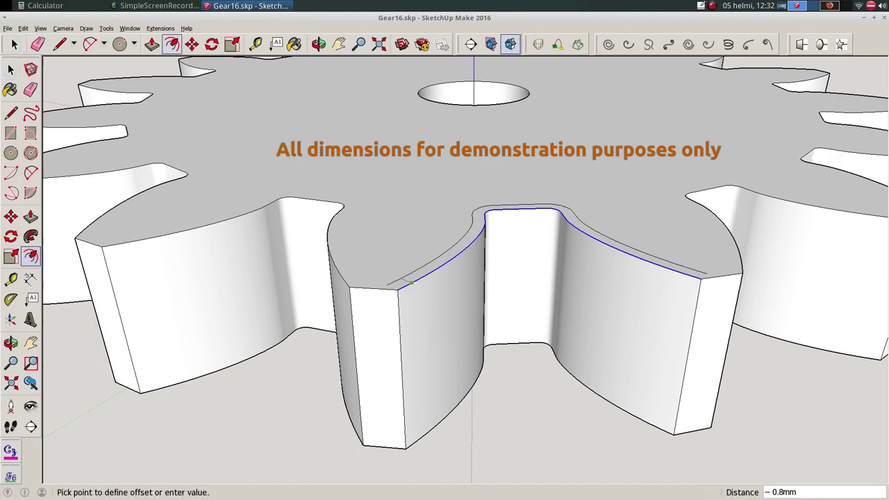
type("0.")
type("2")
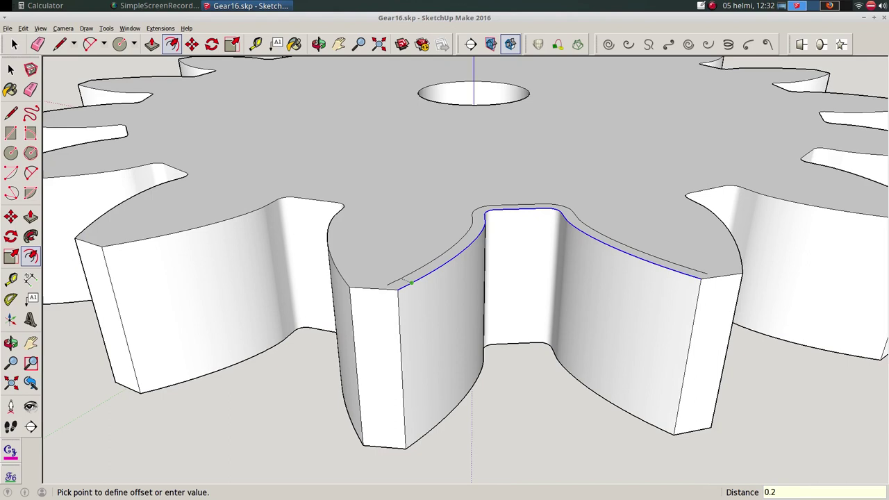
key("Return")
scroll(412, 282, "up", 2)
Extend both ends of the 0.2 mm offset curve to the tooth ends with lines.
key("l")
scroll(403, 293, "up", 2)
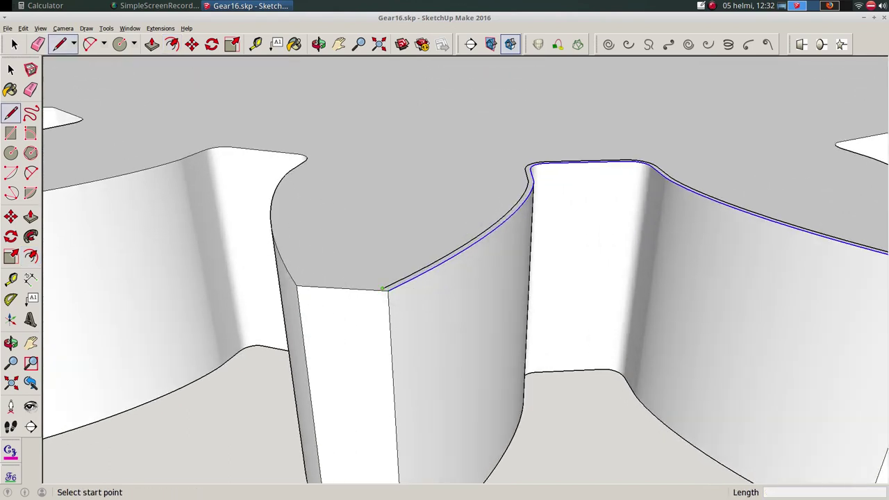
left_click(382, 289)
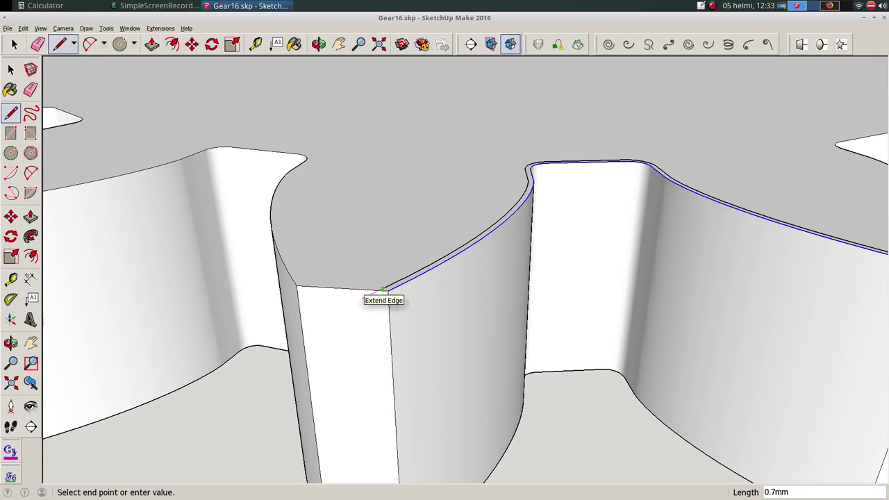
left_click(363, 297)
scroll(768, 266, "up", 2)
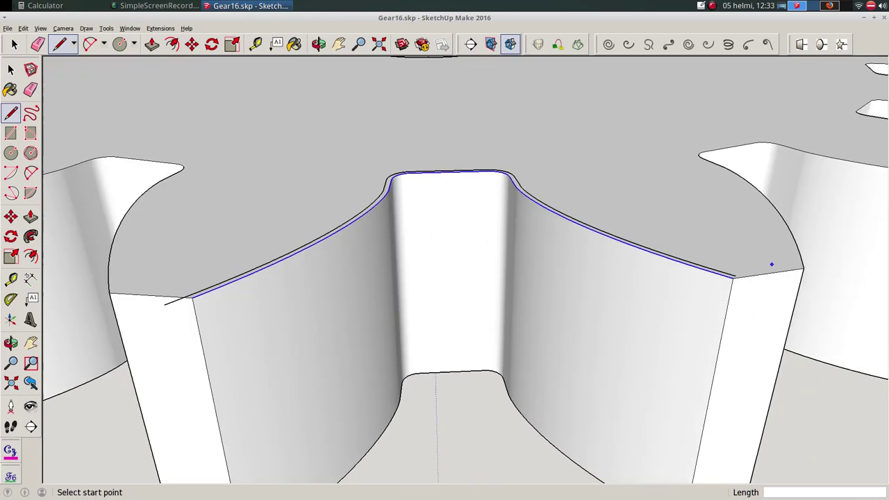
scroll(757, 275, "up", 1)
left_click(725, 277)
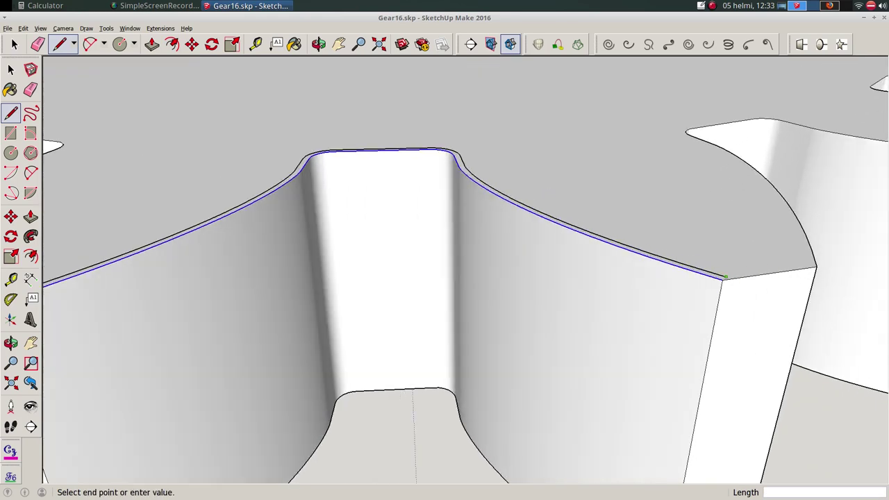
left_click(748, 283)
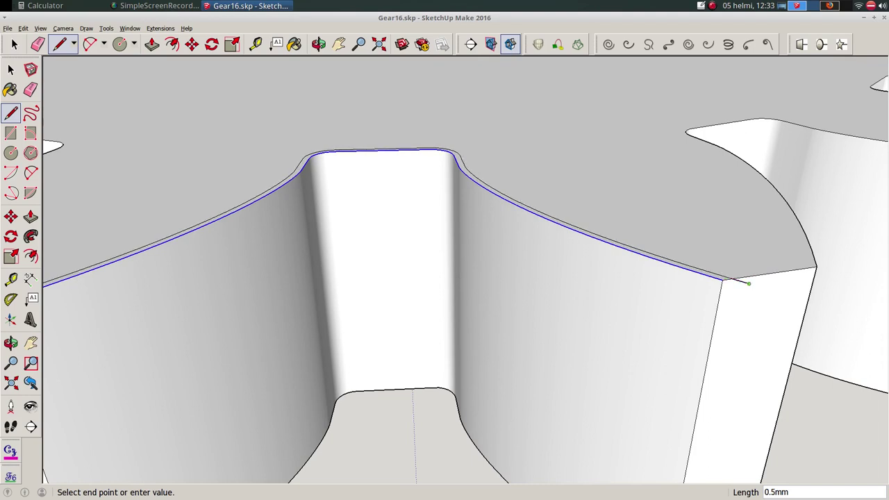
Erase the stray edges at the right and left tooth corners and orbit to the other face.
key("space")
key("e")
left_click(740, 281)
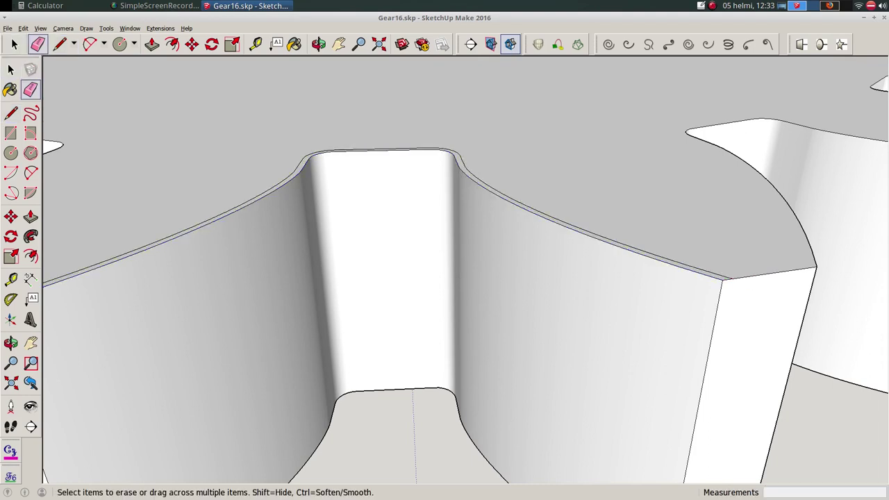
scroll(343, 305, "down", 2)
left_click(104, 306)
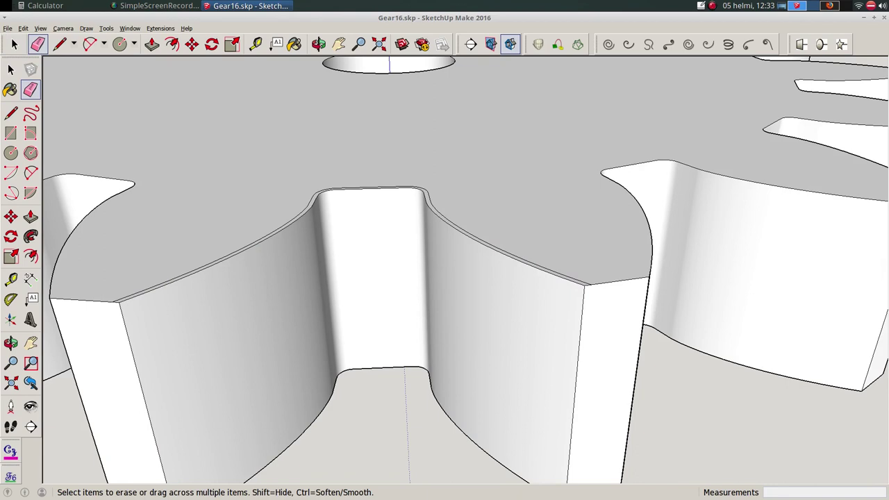
key("space")
middle_click_drag(444, 312, 445, 174)
middle_click_drag(445, 209, 445, 313)
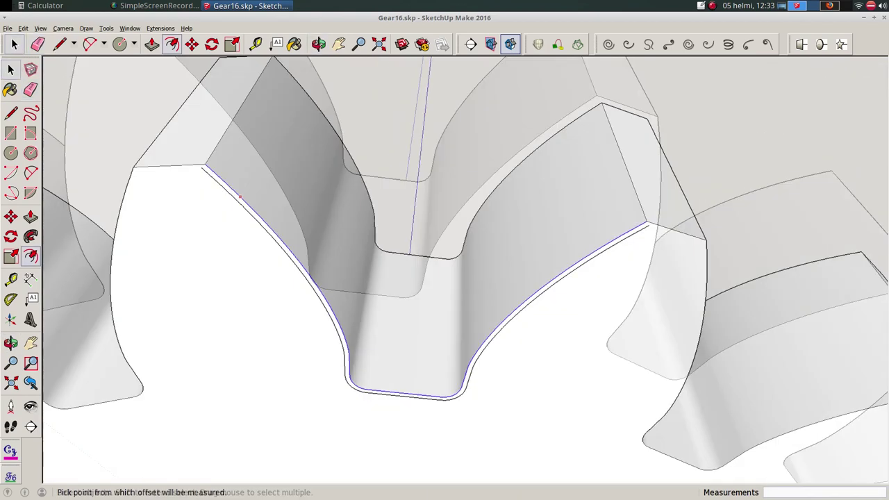
Draw lines joining the opposite face's offset tooth profile to the tooth corners.
key("l")
left_click(202, 167)
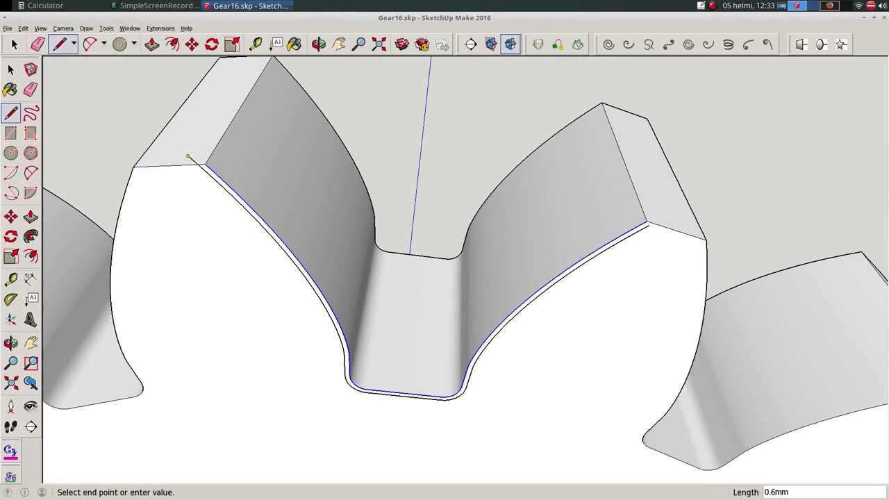
key("e")
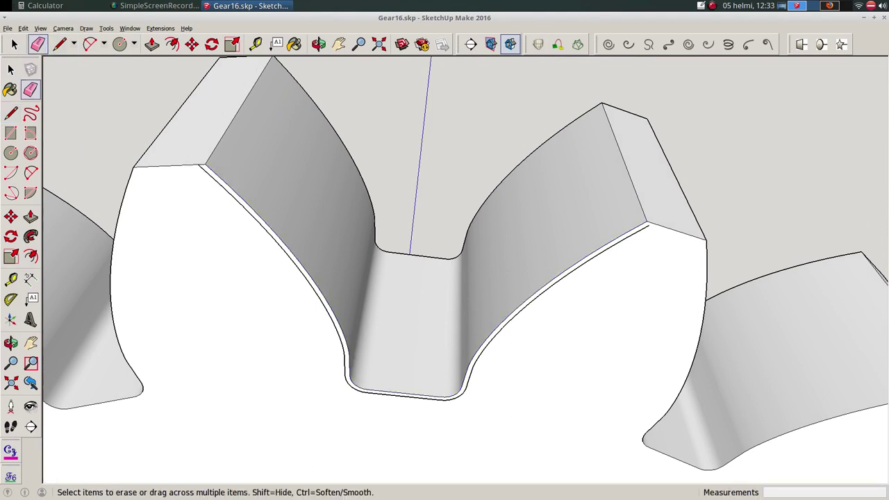
key("l")
left_click(647, 225)
Draw 2-point arcs bulging 0.2 mm from top to bottom corner down both tooth flanks.
key("e")
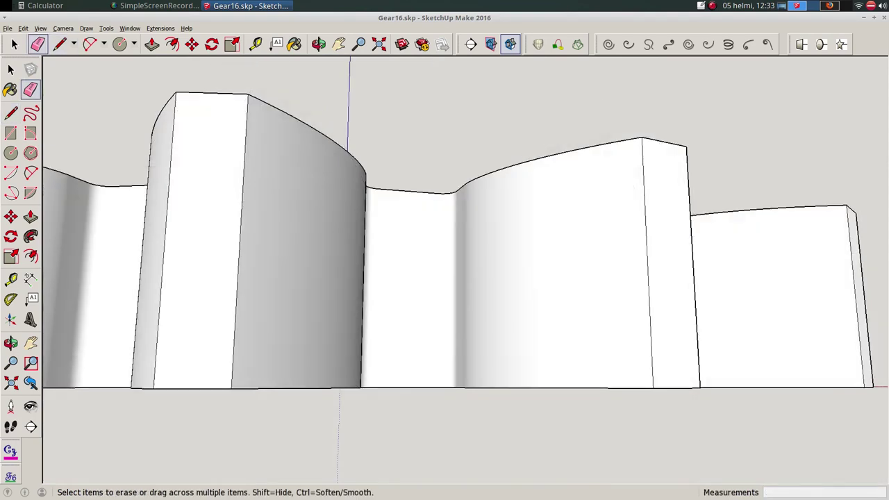
key("shift+p")
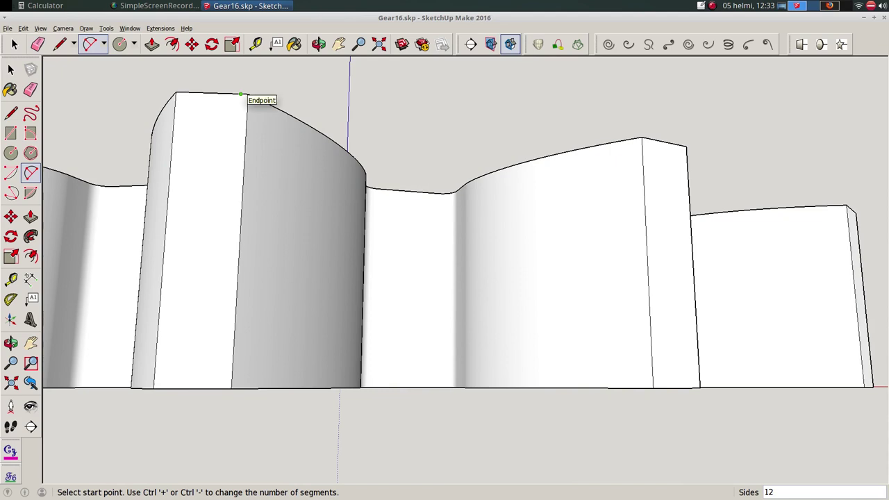
left_click(241, 93)
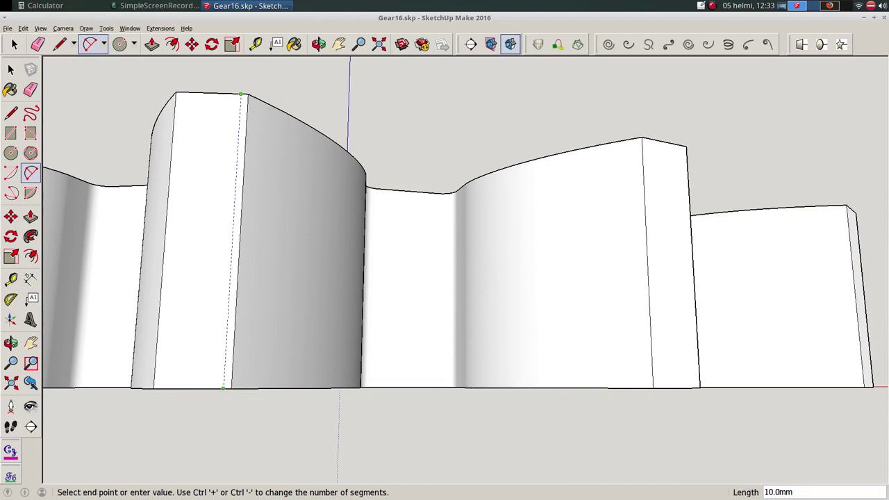
left_click(223, 389)
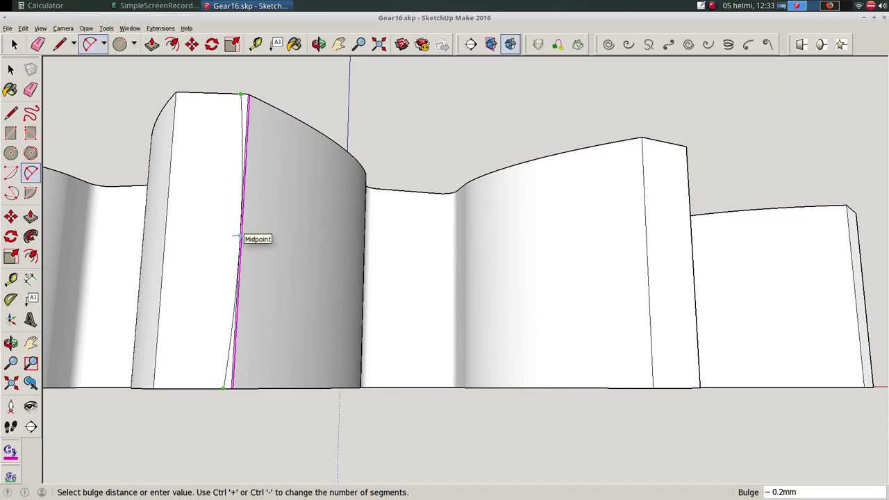
left_click(236, 237)
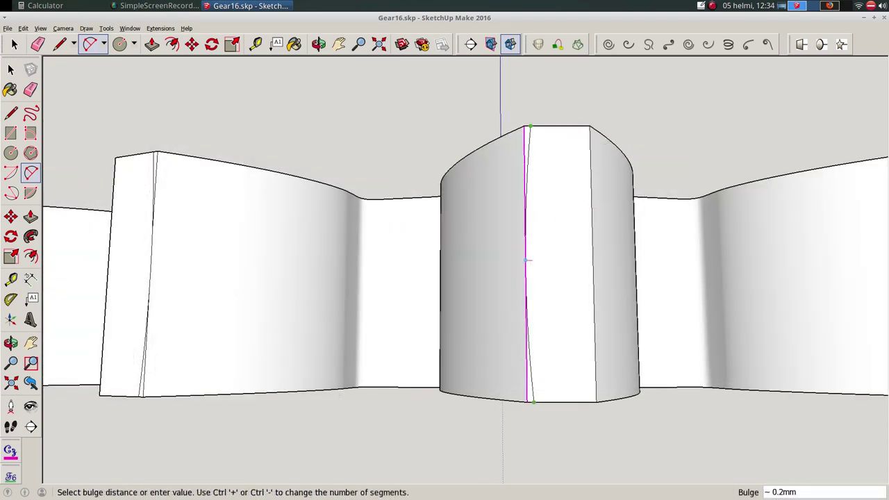
left_click(526, 264)
key("space")
mouse_move(526, 264)
middle_mouse_down()
mouse_move(486, 250)
mouse_move(459, 278)
middle_mouse_up()
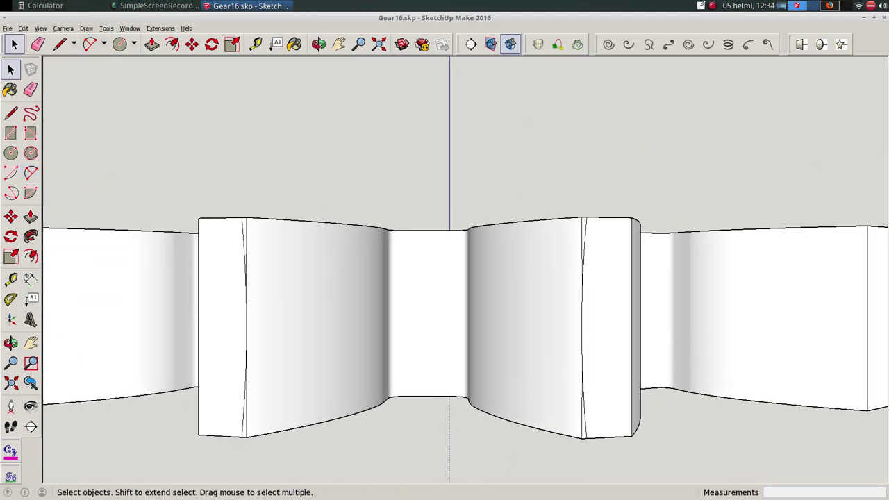
Delete the old curved flank face of the tooth gap, keeping the plate rim edge.
left_click(427, 313)
key("Delete")
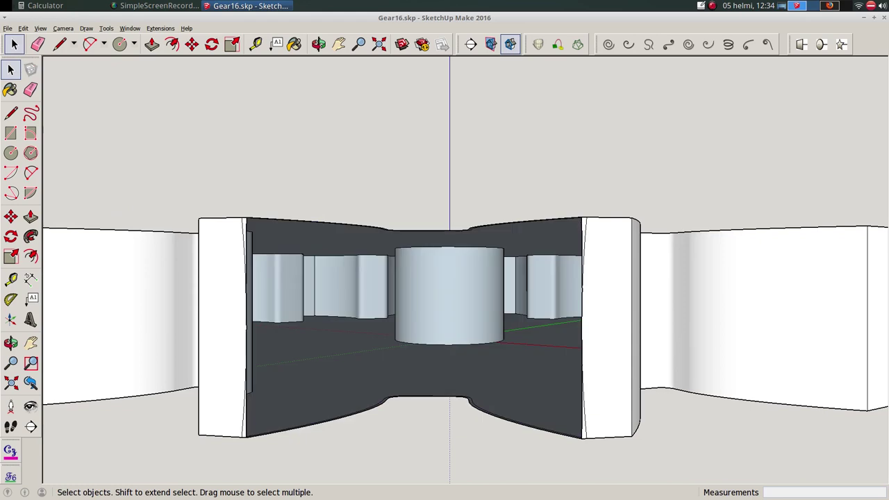
scroll(445, 312, "up", 5)
middle_click_drag(444, 313, 444, 292)
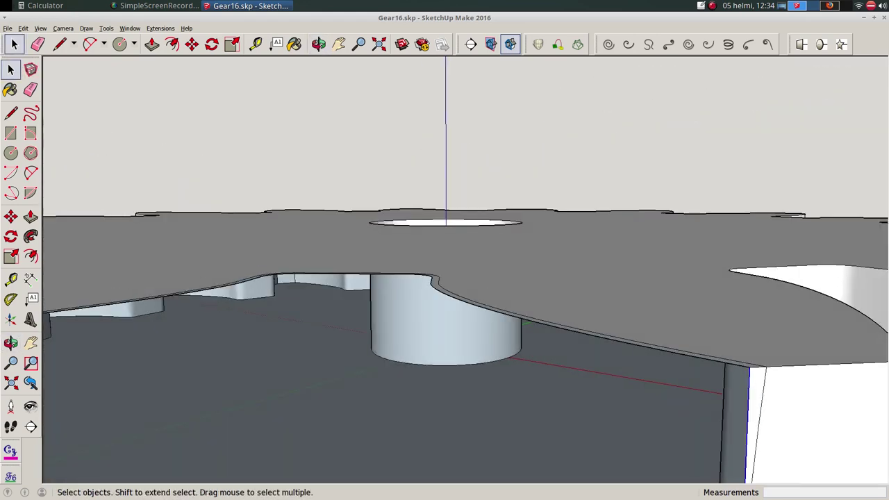
key("Delete")
key("ctrl+z")
Orbit around and under the gear to check the opened tooth gap.
middle_click_drag(444, 277, 445, 174)
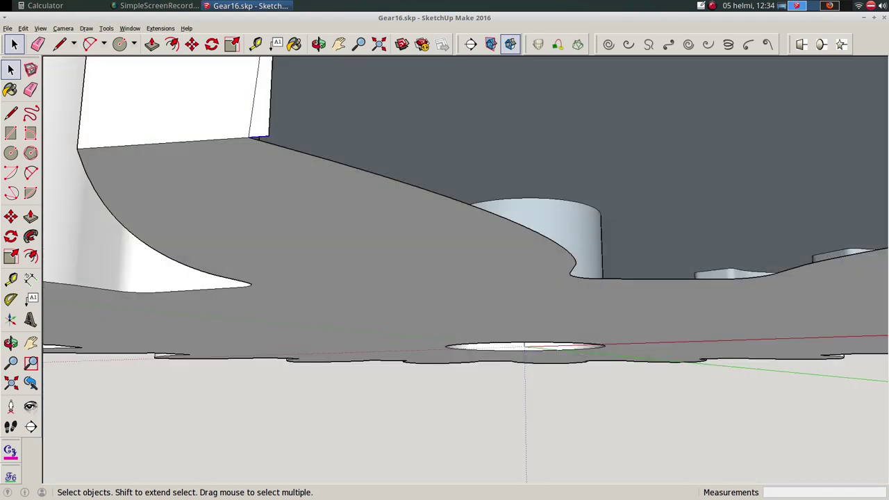
key("ctrl+t")
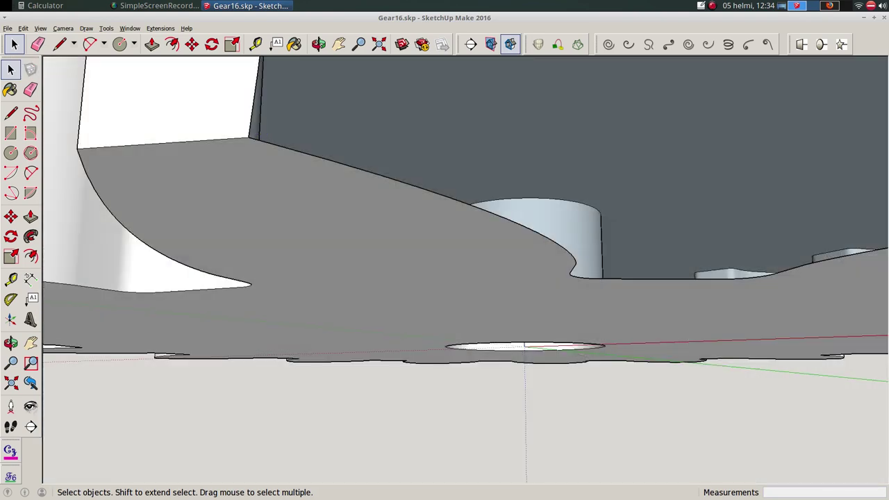
middle_click_drag(445, 277, 542, 278)
key("ctrl+t")
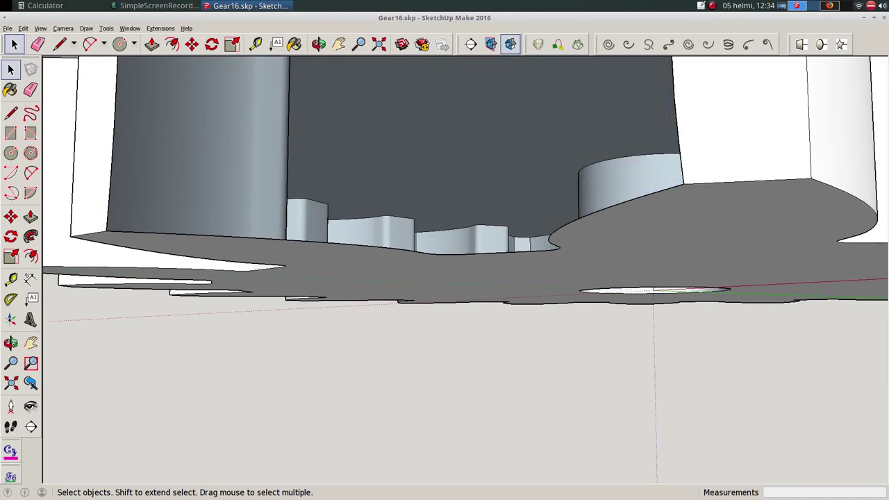
middle_click_drag(445, 278, 444, 209)
middle_click_drag(444, 278, 444, 209)
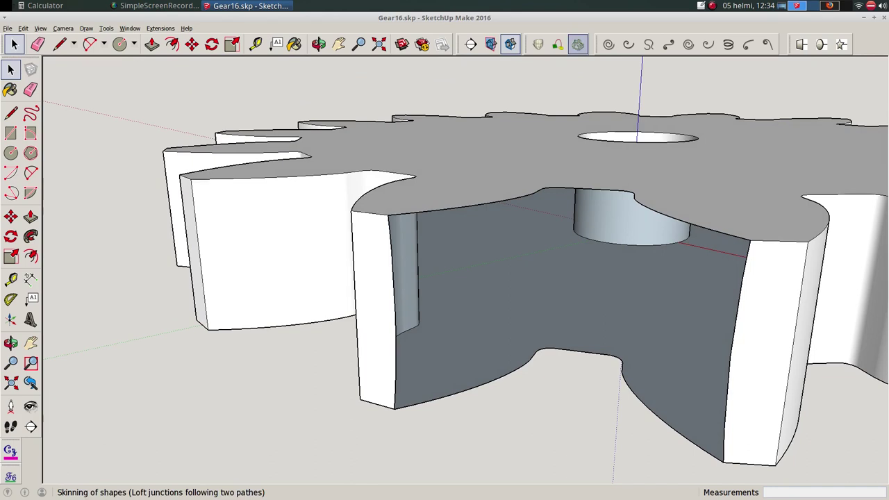
Loft a skinned surface across the opened gap with Curviloft from the flank edge contours.
left_click(577, 43)
left_click(750, 237)
left_click(741, 220)
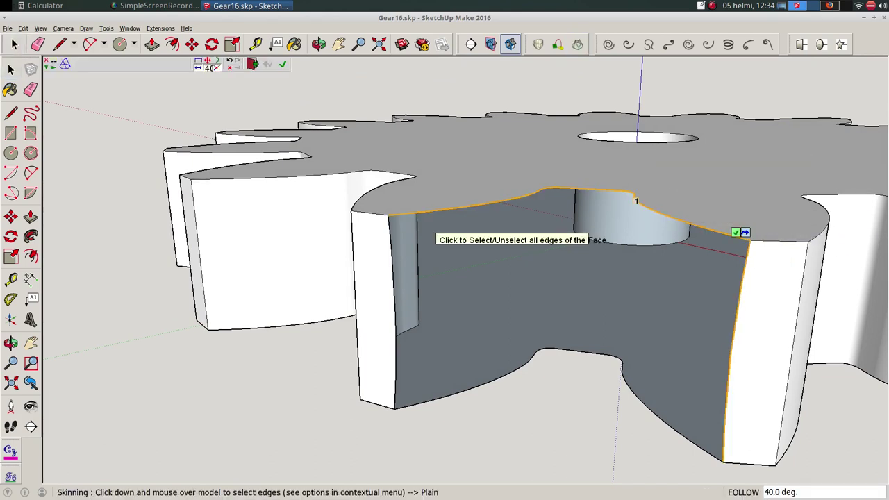
left_click(394, 262)
left_click(394, 264)
left_click(452, 394)
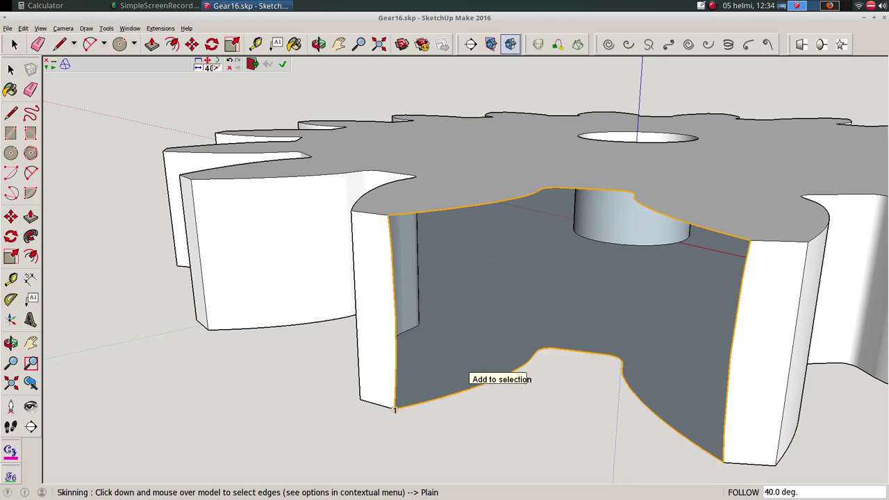
left_click(463, 388)
key("Return")
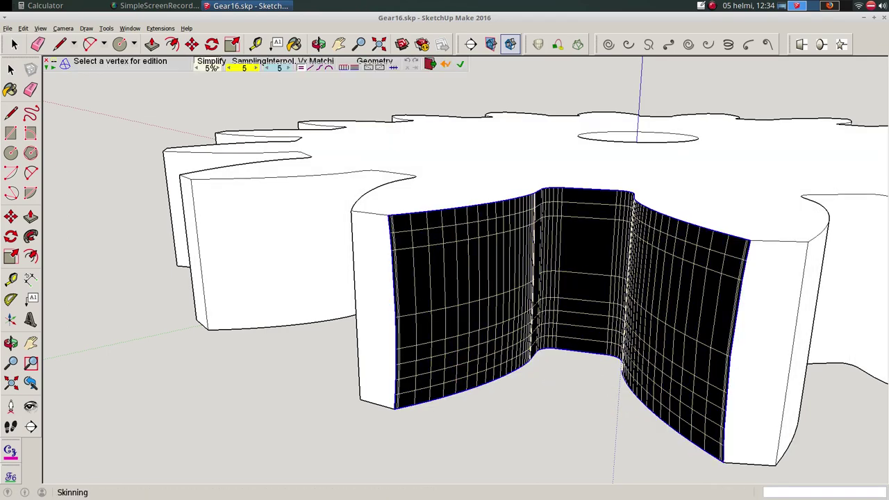
Explode the skinned group into plain faces and reverse them so they face outward.
key("space")
left_click(564, 295)
right_click(564, 295)
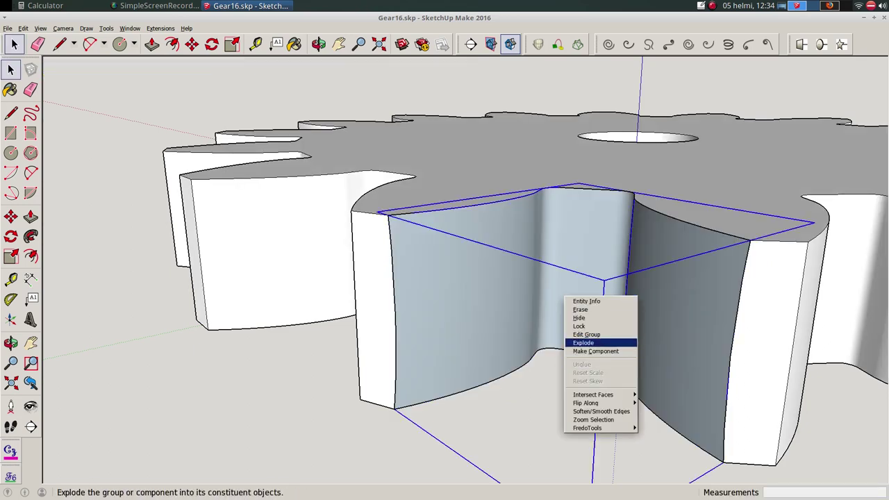
left_click(583, 342)
right_click(575, 310)
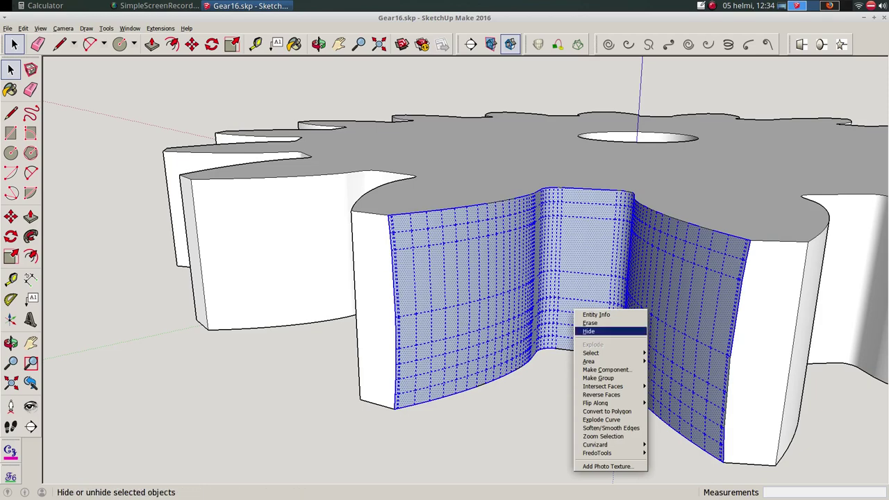
left_click(602, 394)
mouse_move(602, 395)
middle_mouse_down()
mouse_move(602, 292)
mouse_move(561, 264)
mouse_move(566, 345)
mouse_move(566, 299)
middle_mouse_up()
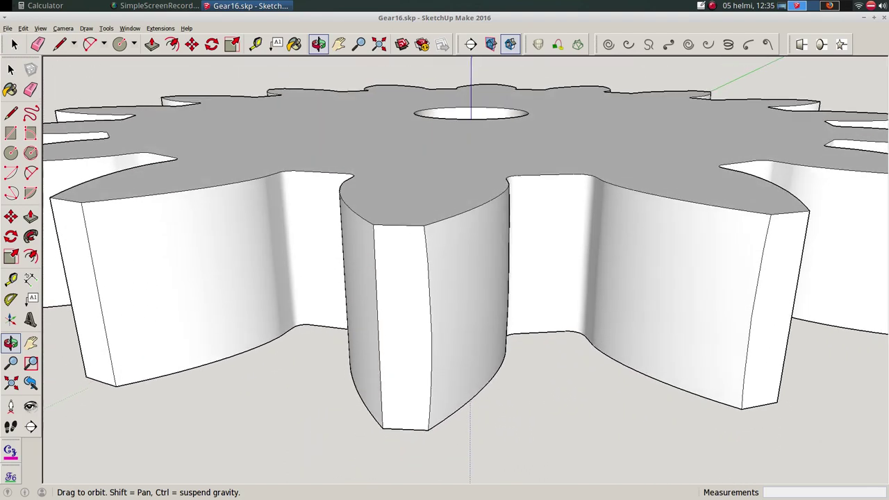
Group the curved surface between the two front teeth, then invert the selection and delete everything else.
key("space")
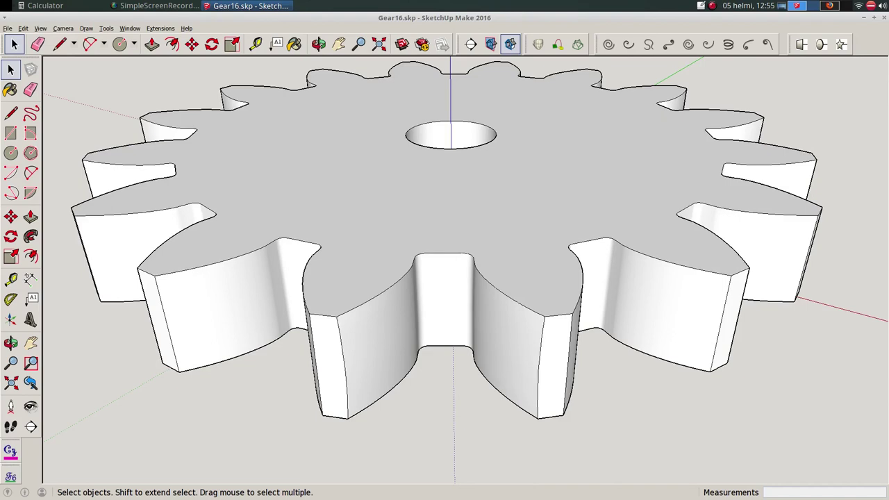
left_click(375, 327)
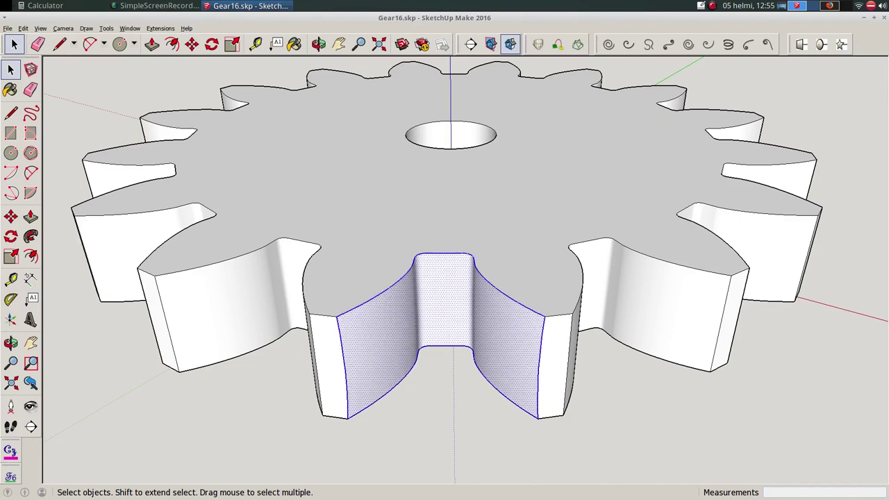
right_click(367, 336)
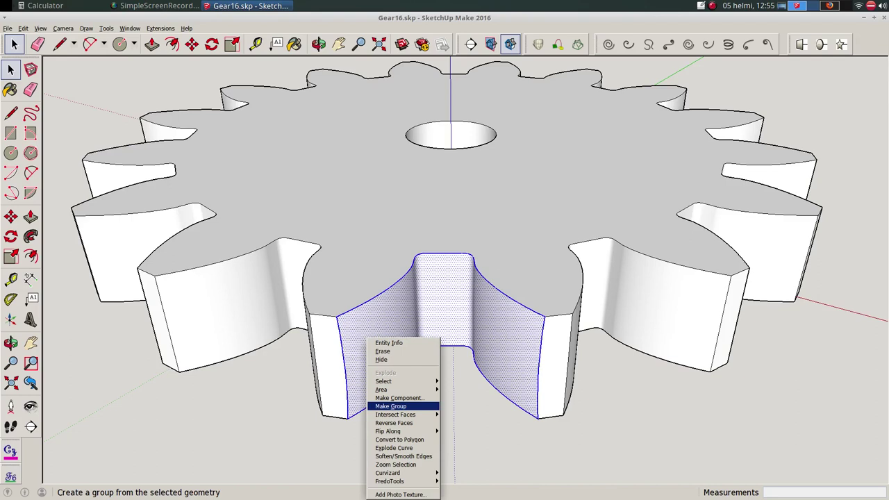
left_click(390, 406)
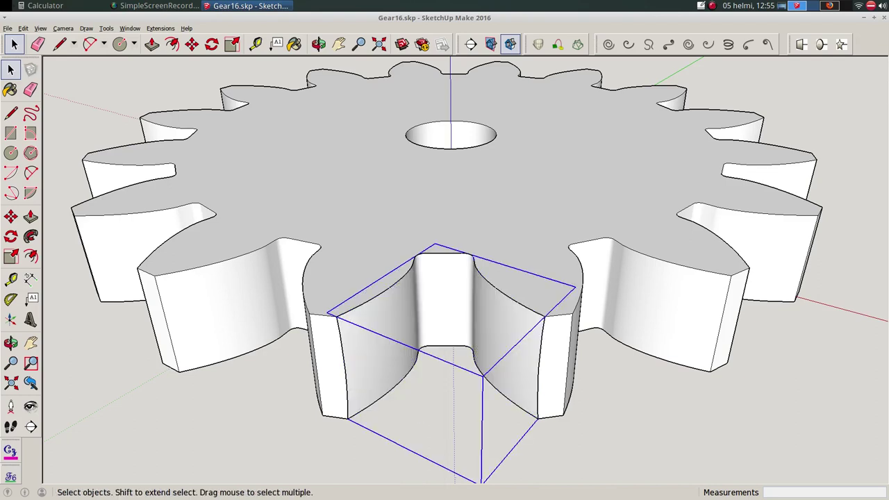
key("ctrl+shift+i")
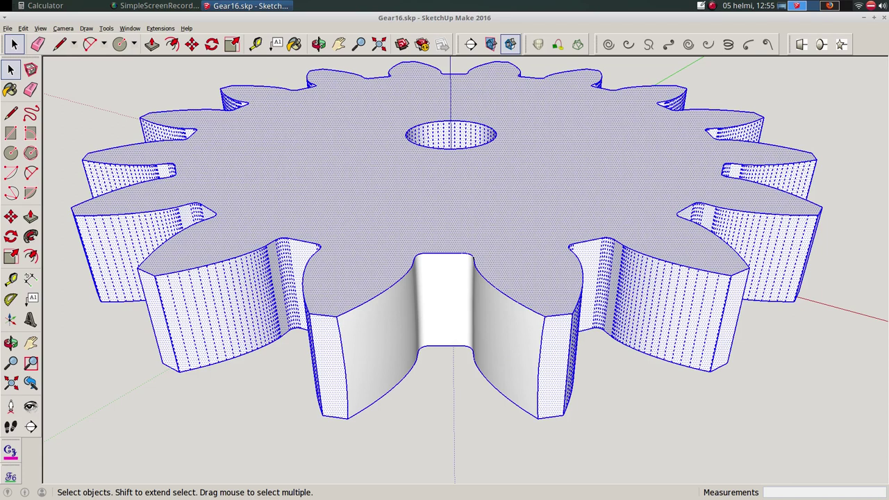
key("Delete")
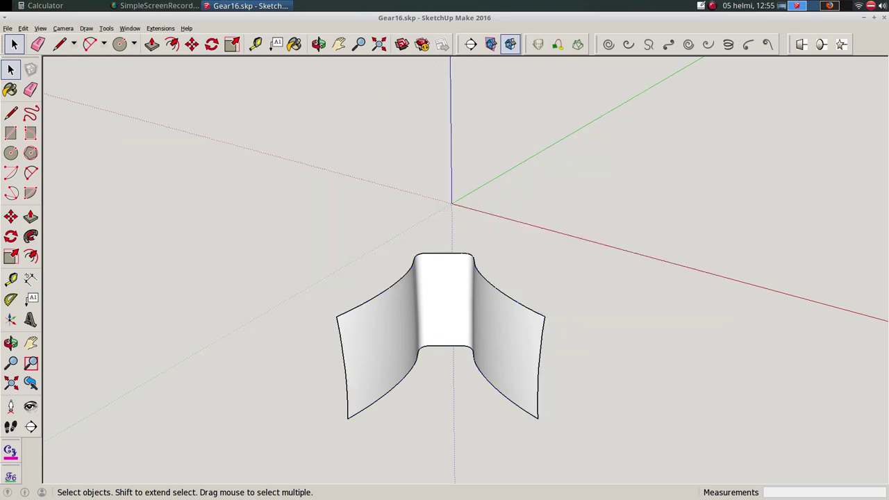
middle_click_drag(444, 278, 445, 292)
Rotate-copy the flank group 22.5° about the origin and repeat it 15 more times.
key("ctrl+a")
key("q")
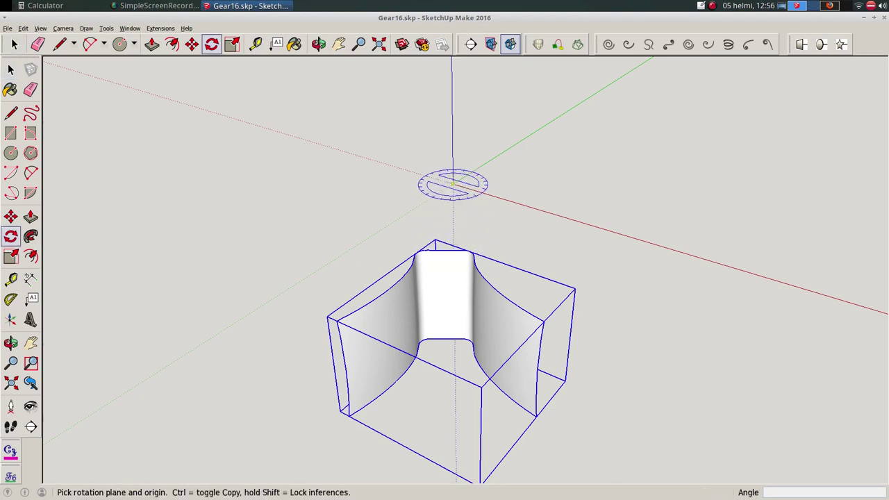
left_click(453, 184)
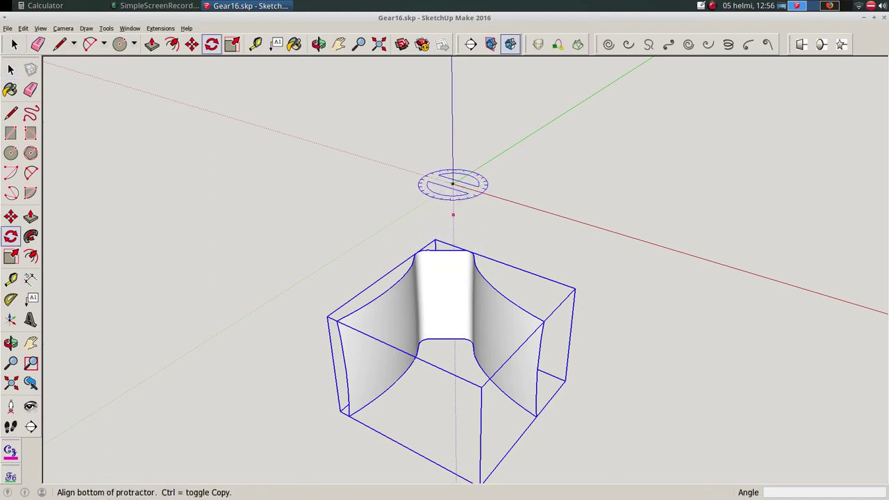
left_click(444, 251)
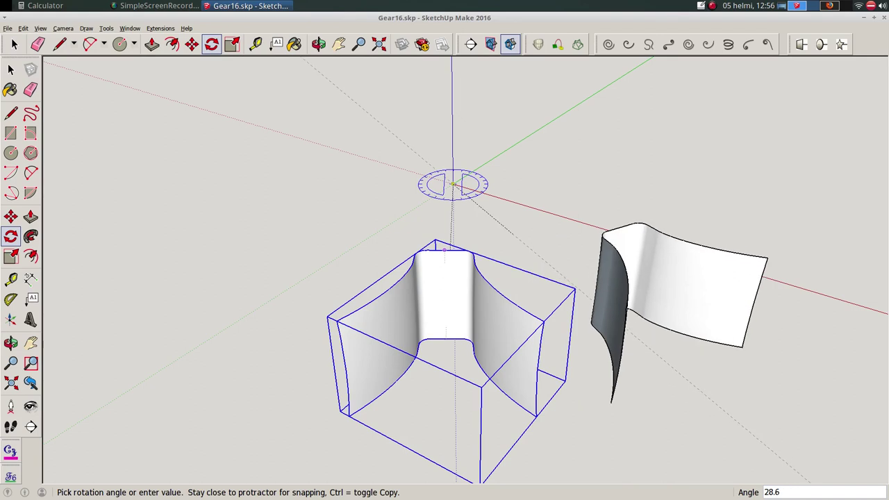
type("22")
key("Return")
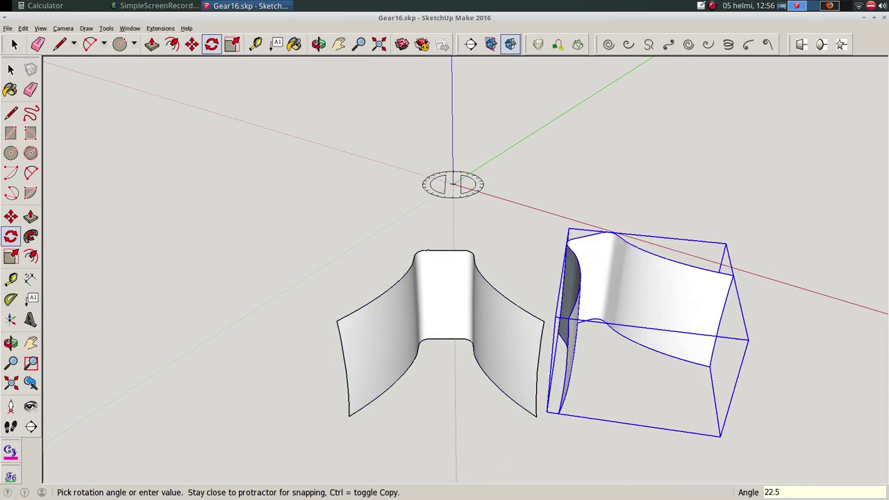
type("*")
key("Return")
key("space")
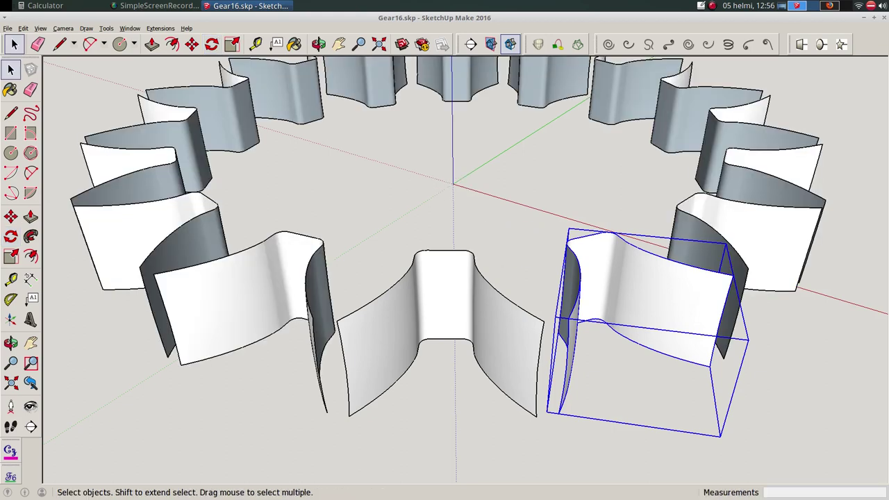
Window-select all sixteen arrayed flank surfaces.
left_click(450, 363)
scroll(450, 364, "down", 3)
left_click_drag(139, 75, 741, 435)
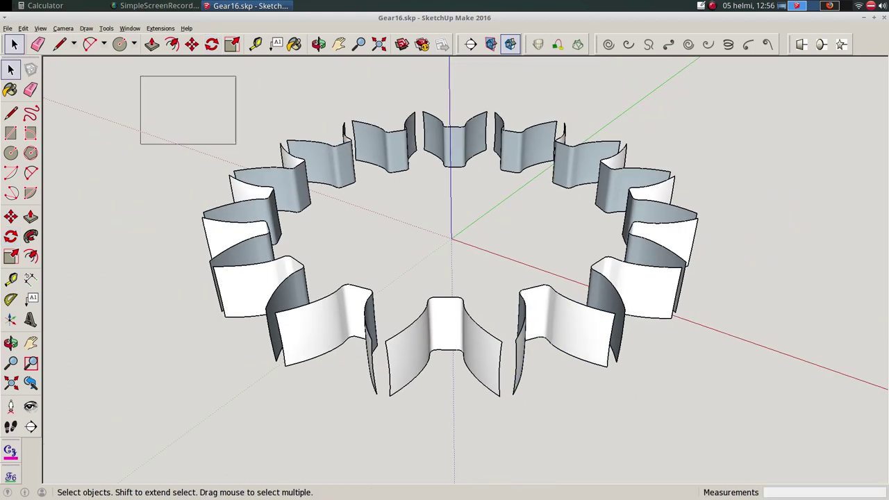
Explode the arrayed groups and draw lines across one tooth tip to form a flat face.
right_click(586, 334)
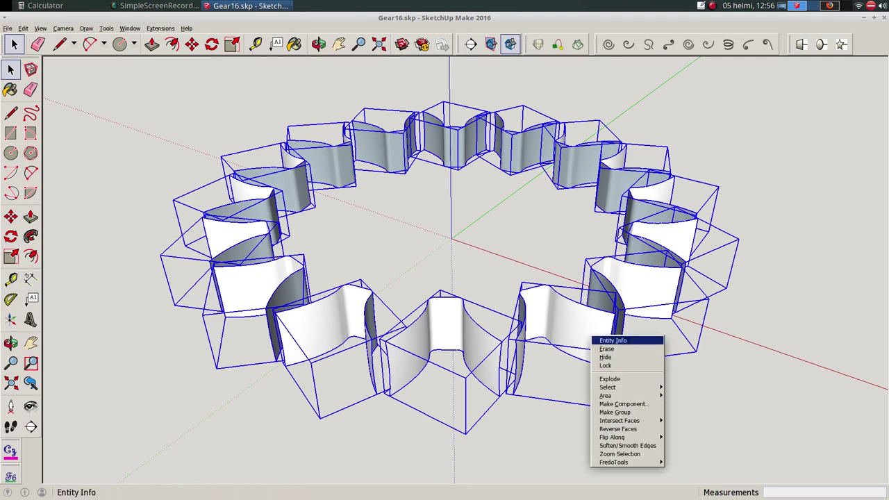
left_click(611, 374)
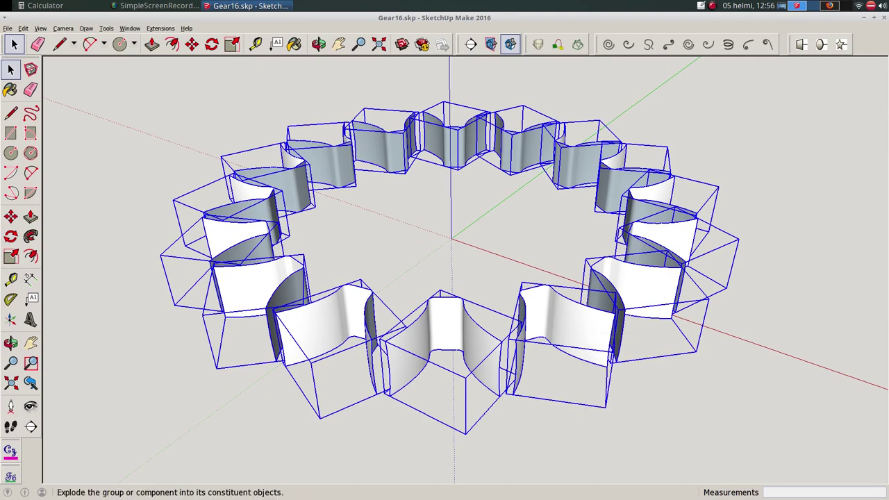
key("l")
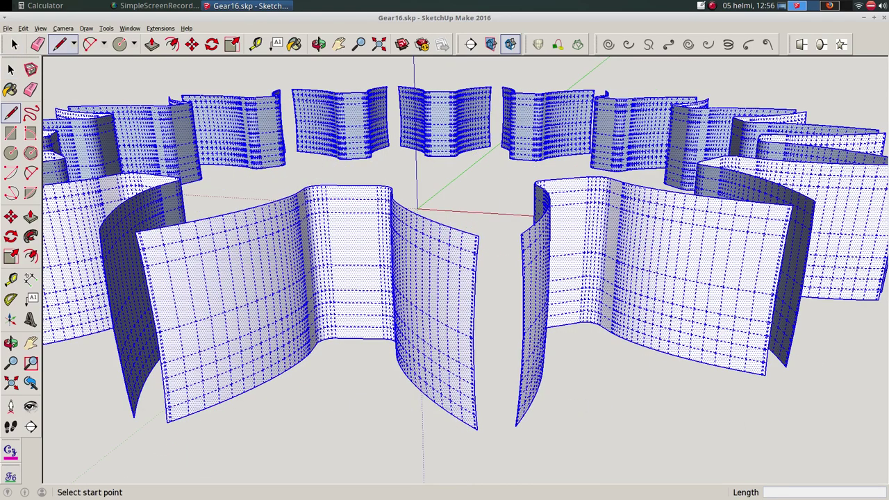
left_click(478, 237)
left_click(521, 237)
left_click(477, 429)
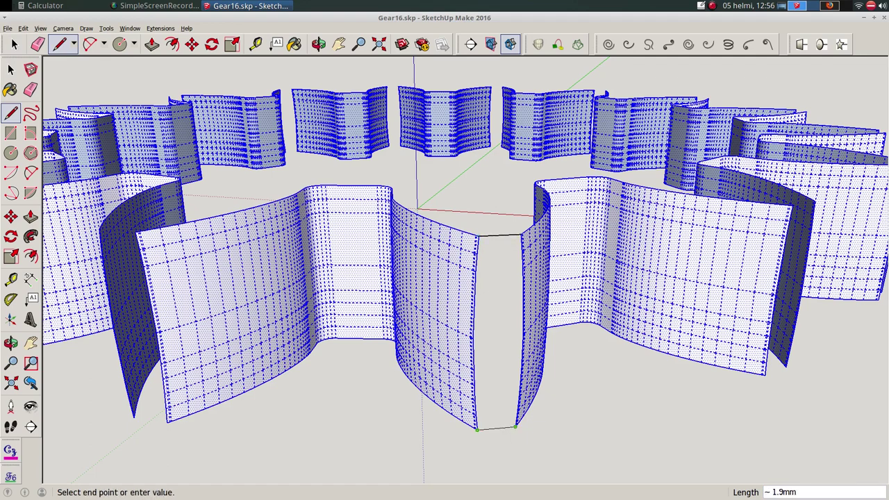
left_click(515, 427)
key("space")
mouse_move(516, 427)
middle_mouse_down()
mouse_move(516, 375)
mouse_move(486, 417)
middle_mouse_up()
Make the new tooth tip face its own group.
left_click(455, 341)
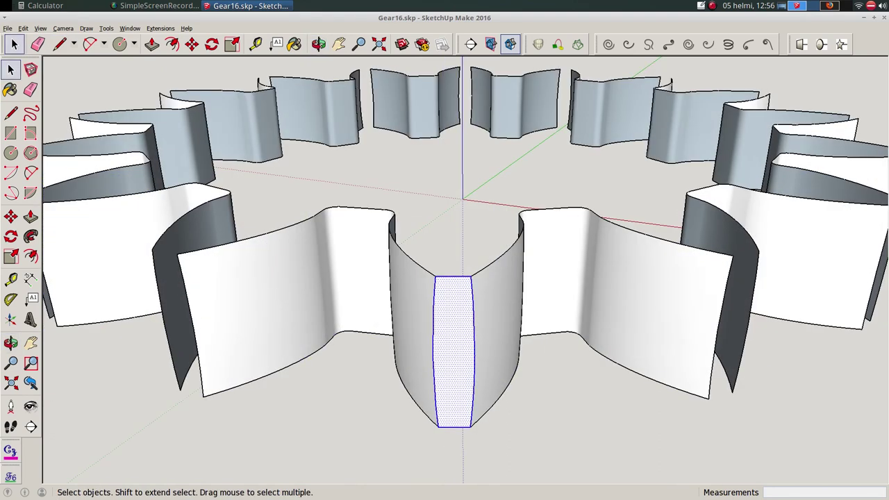
right_click(464, 339)
left_click(486, 407)
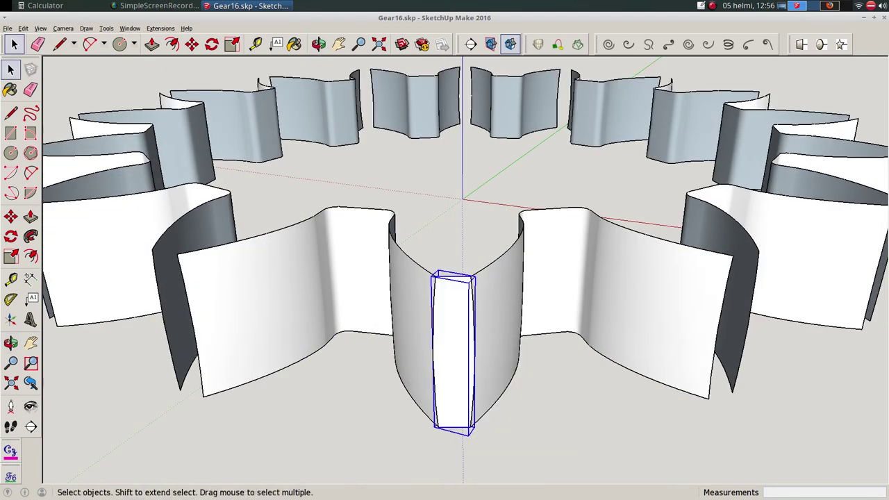
scroll(479, 323, "down", 2)
middle_click_drag(480, 323, 491, 351)
key("q")
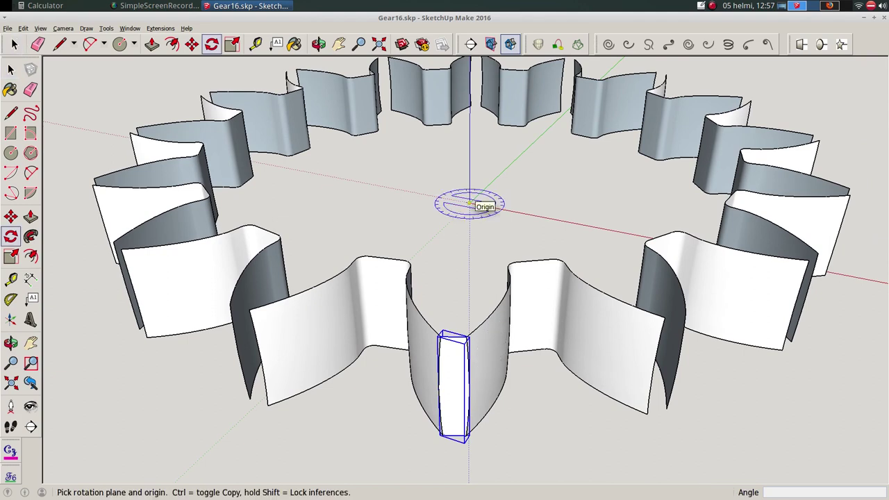
Rotate-copy the tip face group 22.5° about the origin into 16 copies, then delete the helper box.
left_click(470, 203)
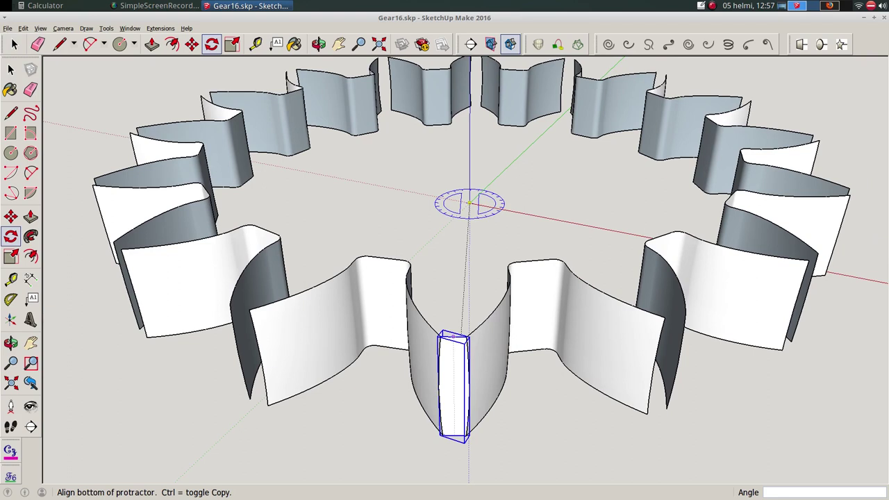
left_click(453, 337)
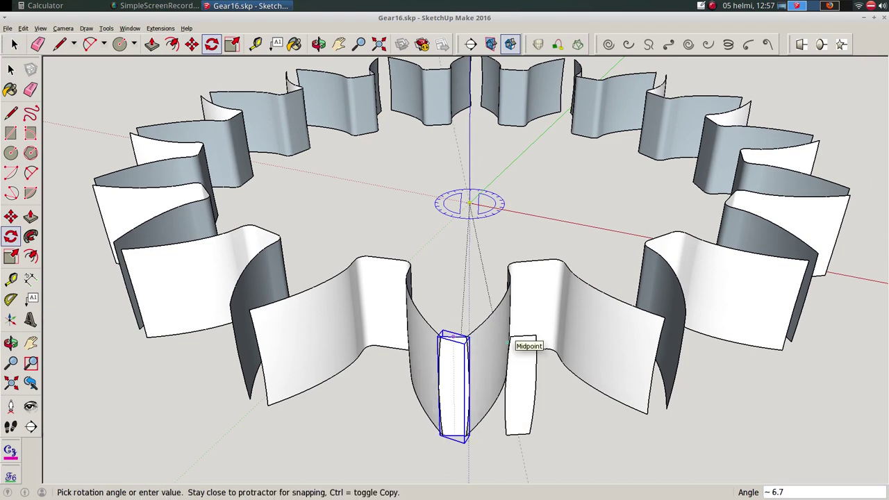
type("22.5")
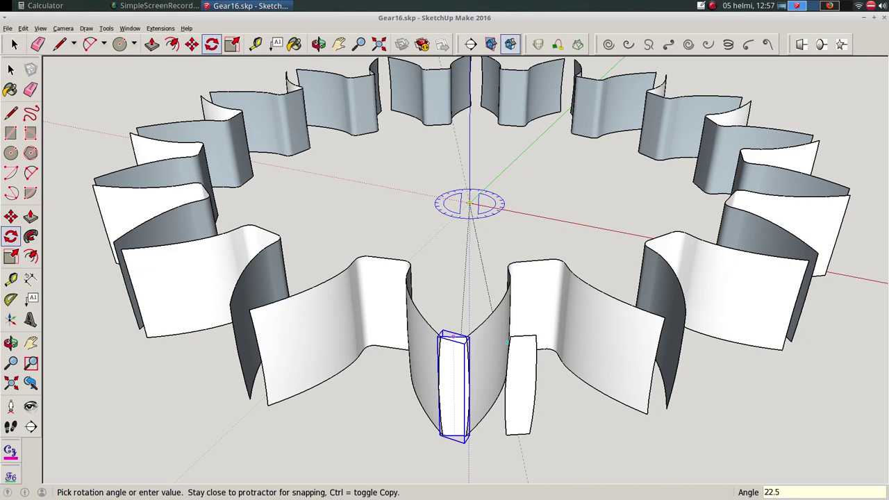
key("Return")
type("*")
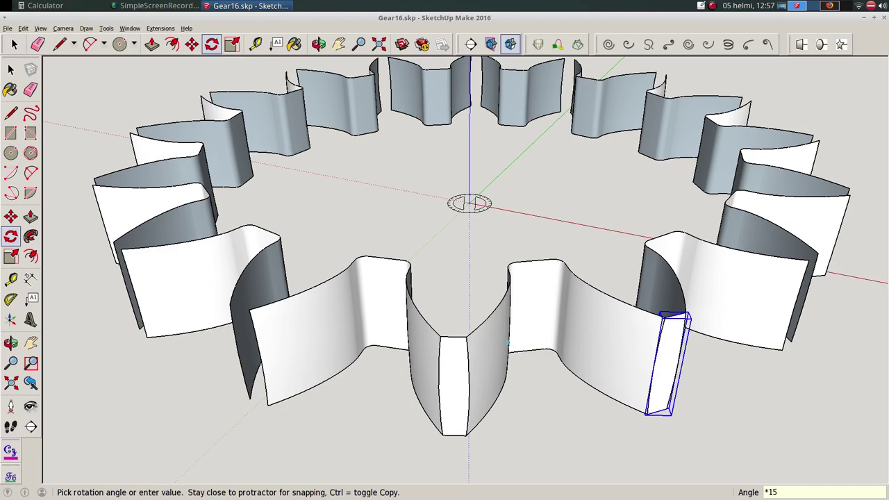
key("Return")
key("space")
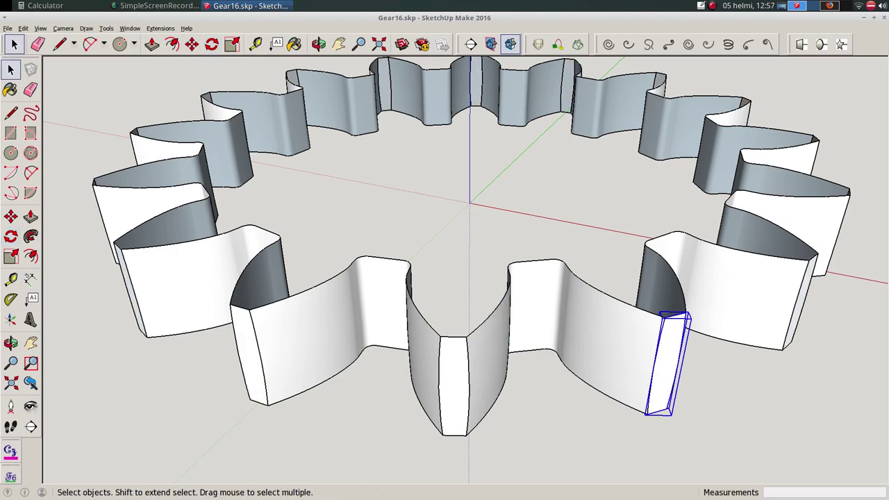
key("Delete")
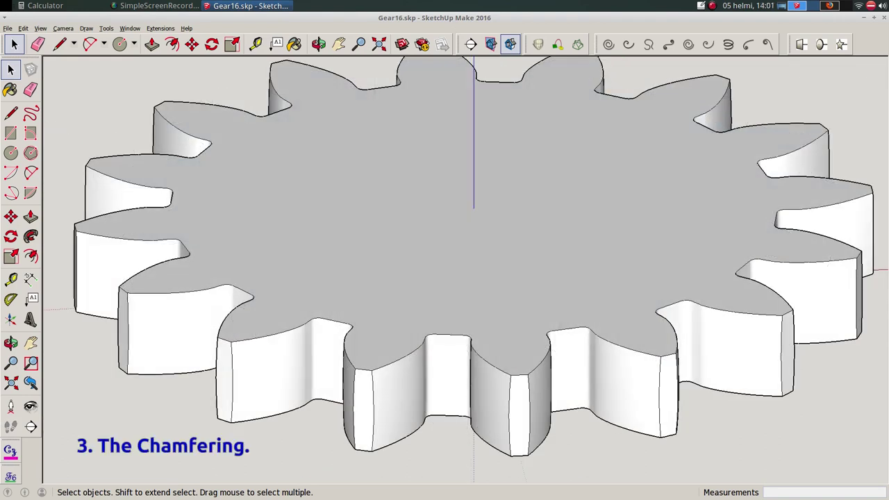
Turn the gear's top face into its own group via Edit > Make Group.
left_click(445, 229)
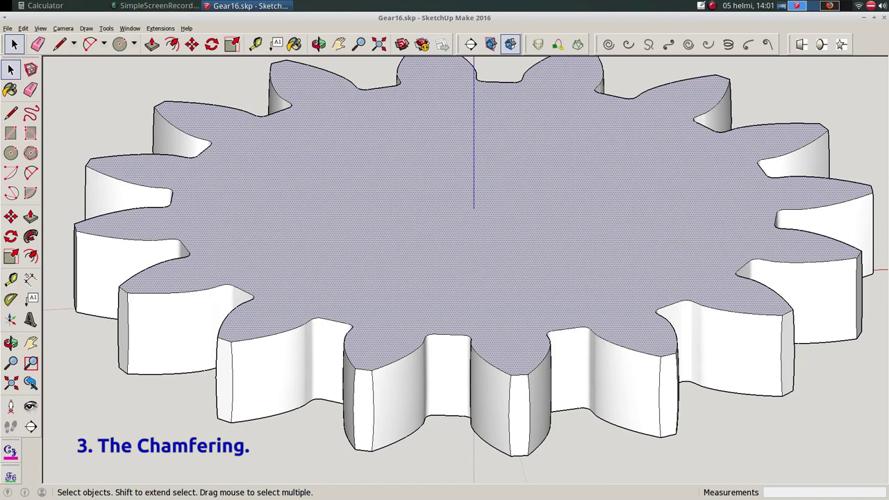
left_click(22, 28)
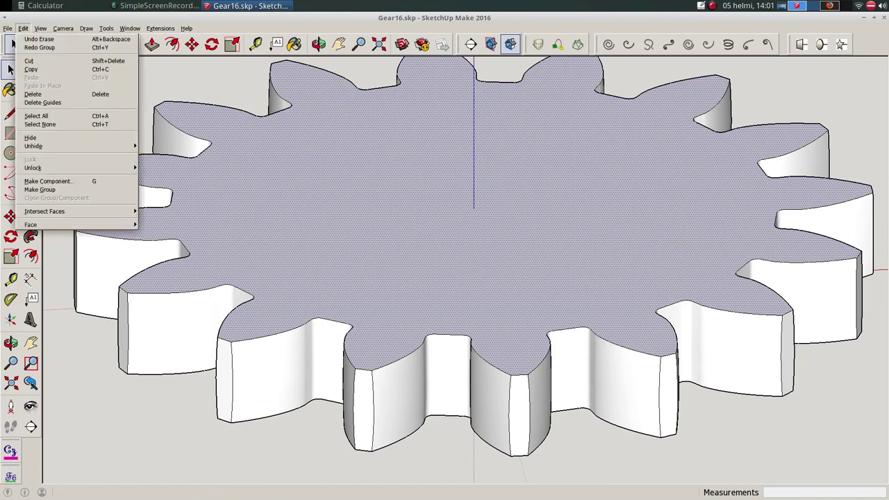
left_click(69, 189)
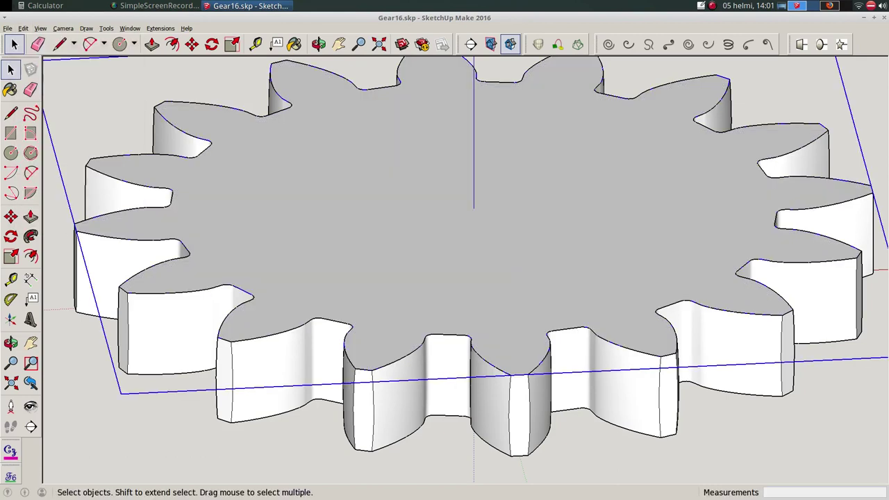
Move the top face group upward so it sits 1.2 mm above the gear body.
key("m")
middle_click_drag(445, 250, 458, 257)
middle_click_drag(390, 251, 390, 223)
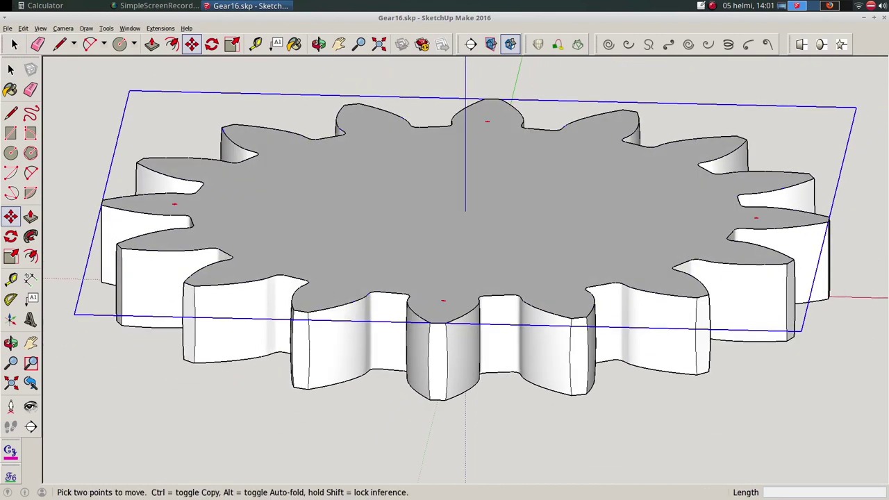
type("2.5")
key("Return")
middle_click_drag(316, 304, 319, 264)
left_click(471, 155)
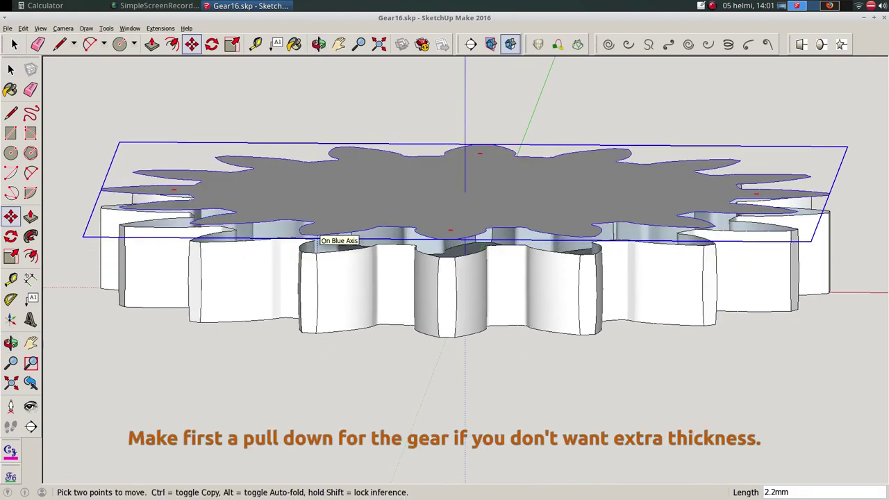
type("1.2")
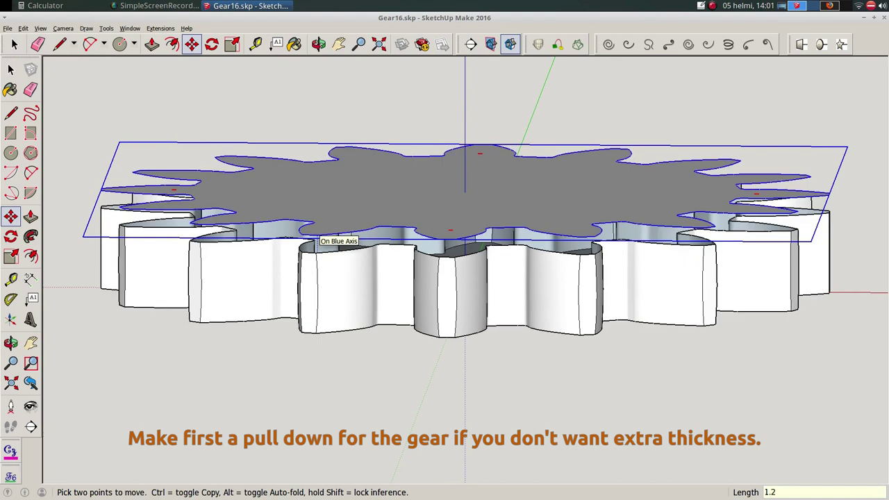
key("Return")
key("space")
Orbit to a top-down view of the capped gear.
mouse_move(318, 238)
middle_mouse_down()
mouse_move(320, 209)
mouse_move(321, 229)
middle_mouse_up()
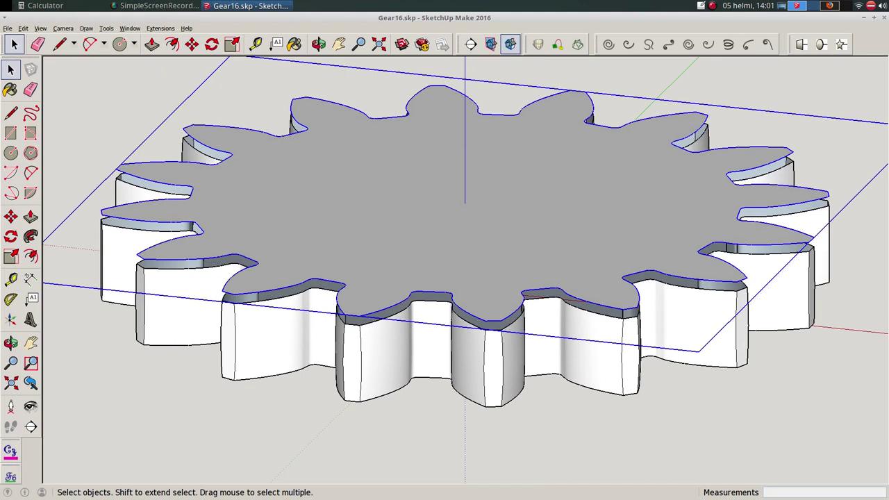
middle_click_drag(321, 230, 323, 313)
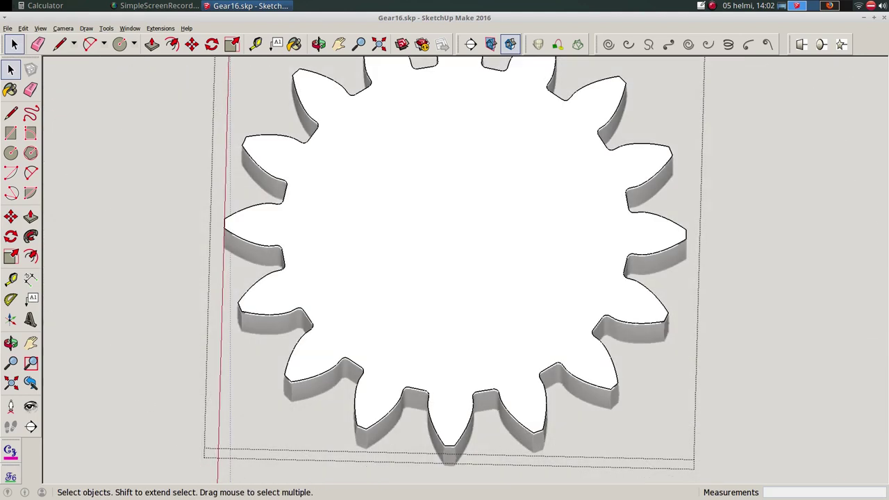
key("l")
scroll(322, 216, "up", 2)
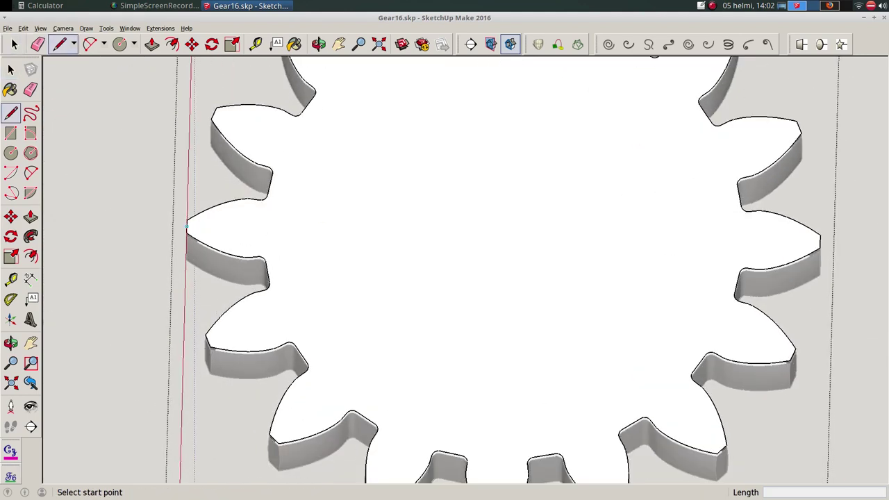
Draw a line between two opposite tooth tips of the top plate.
left_click(188, 228)
scroll(473, 215, "up", 2)
scroll(547, 216, "down", 2)
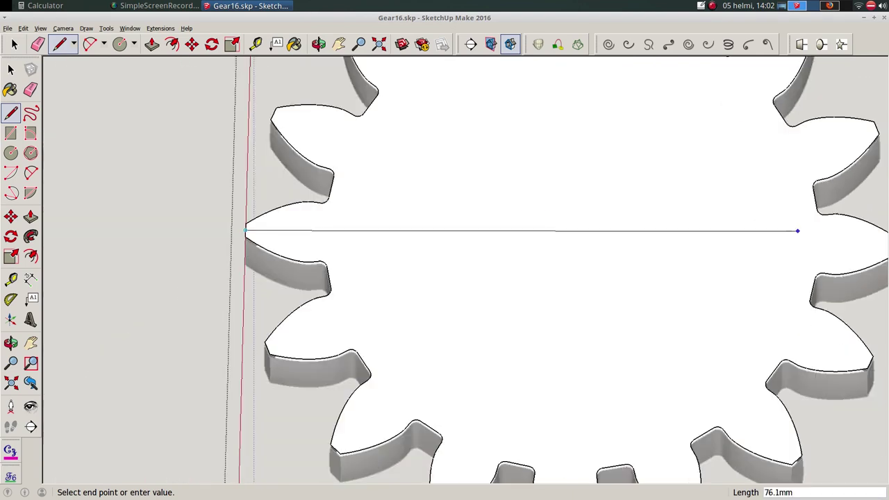
scroll(800, 230, "down", 1)
left_click(794, 250)
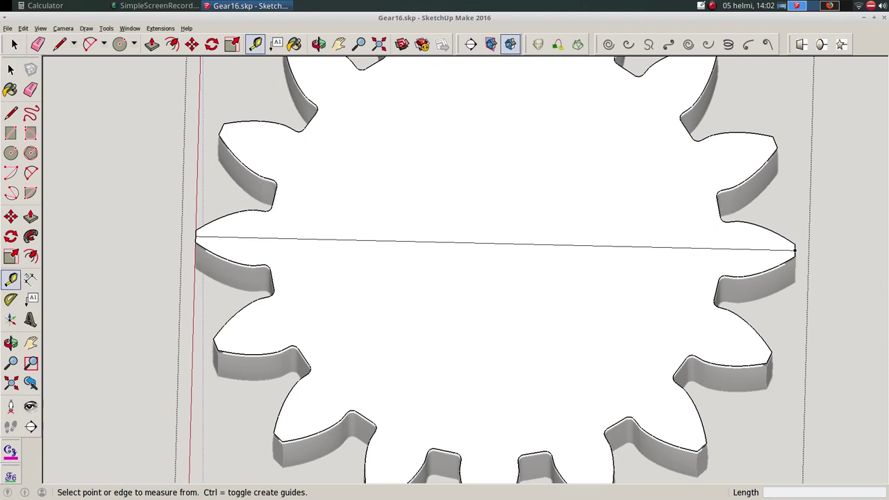
Tape-measure that line and resize the group so it measures 87.6 mm.
left_click(195, 236)
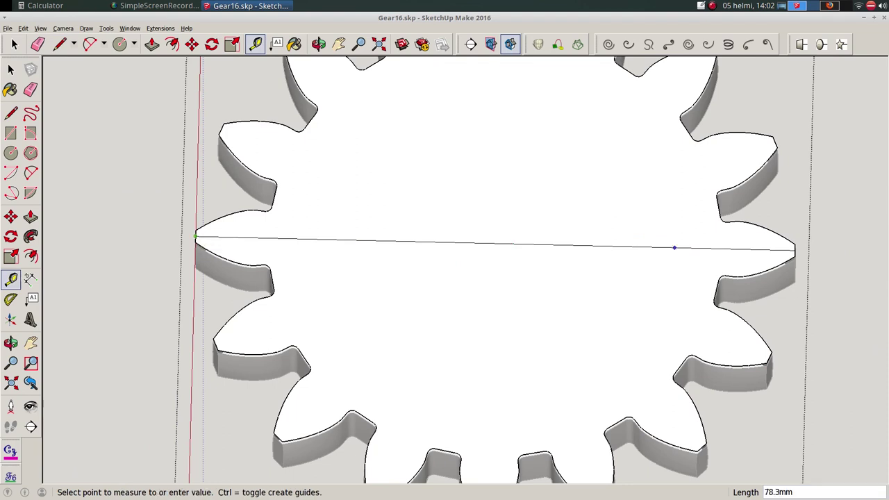
left_click(795, 249)
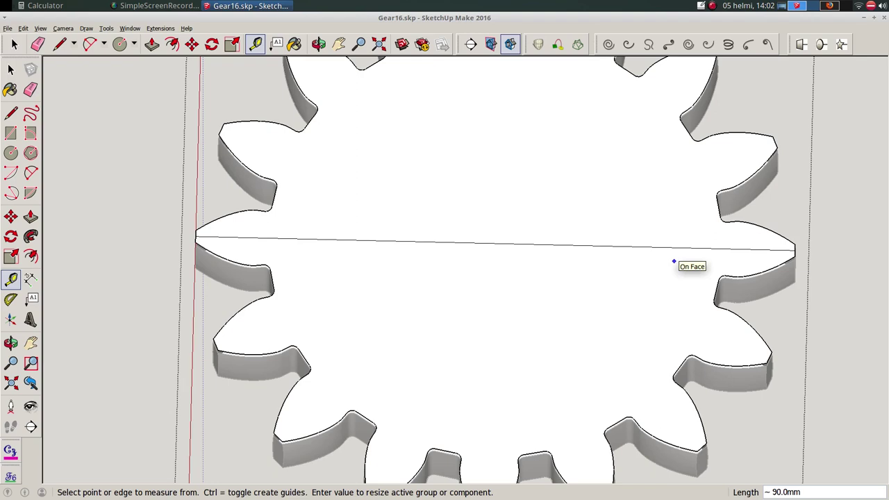
type("87")
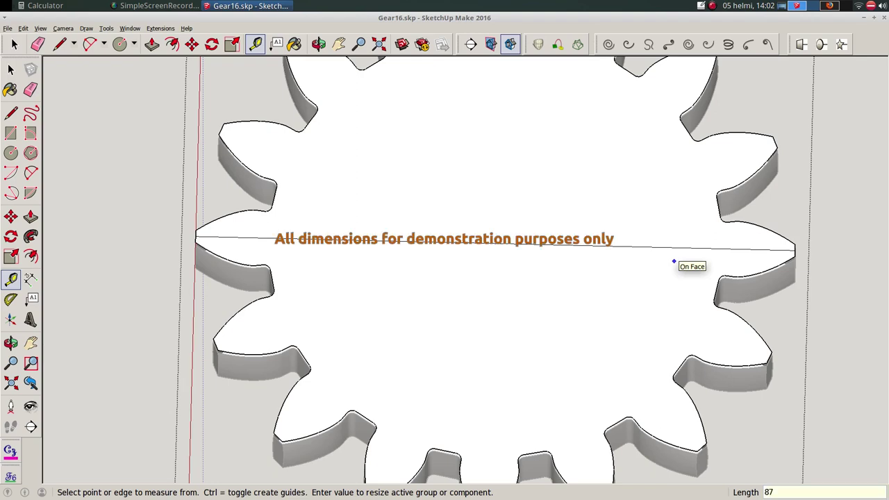
type(".6")
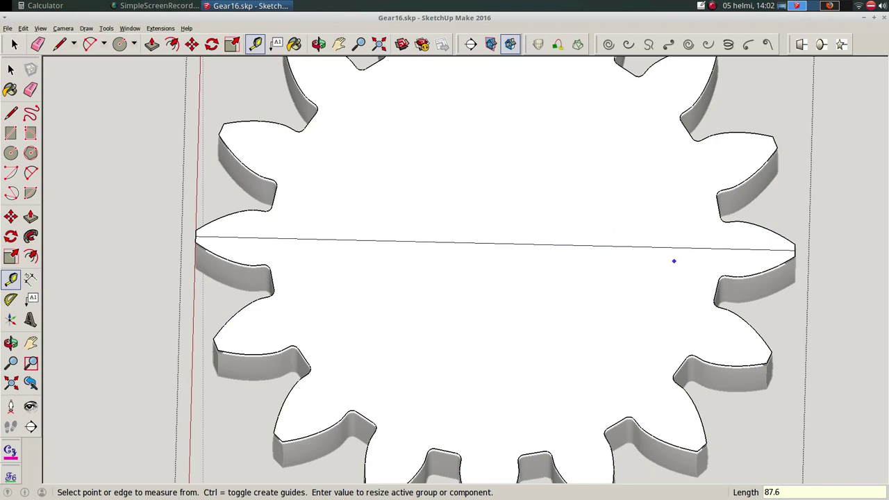
key("Return")
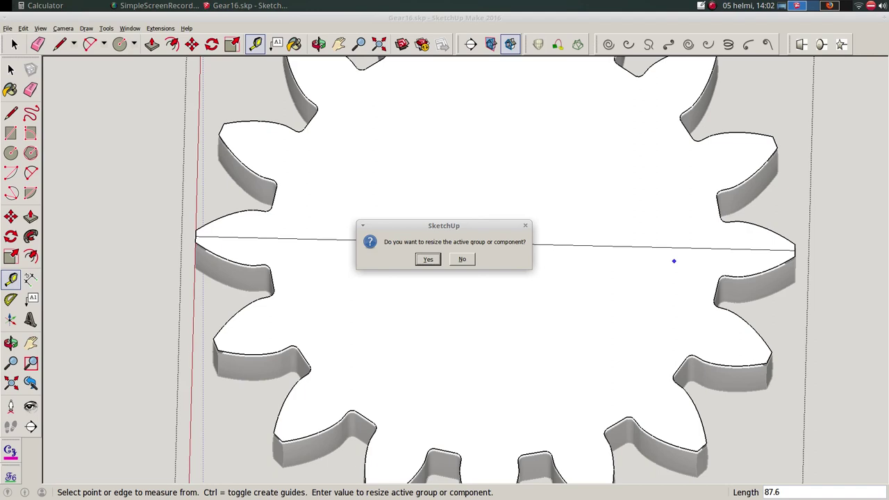
left_click(428, 260)
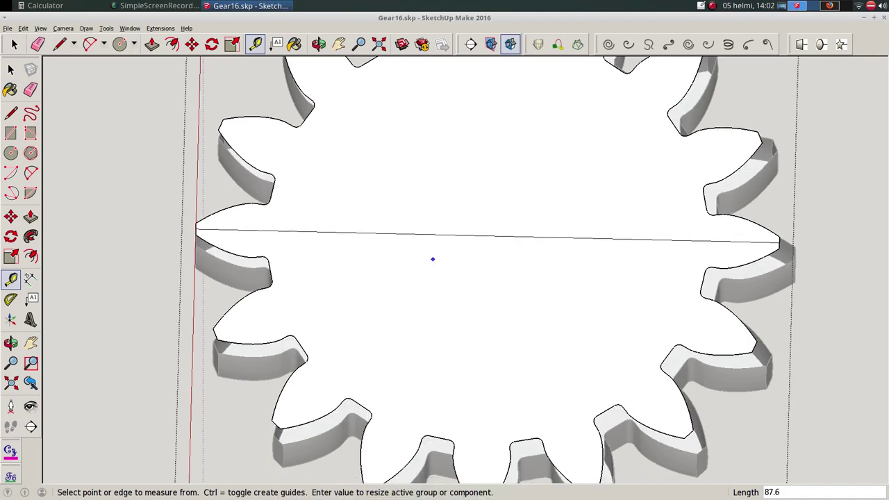
middle_click_drag(432, 260, 432, 146)
key("space")
left_click(59, 44)
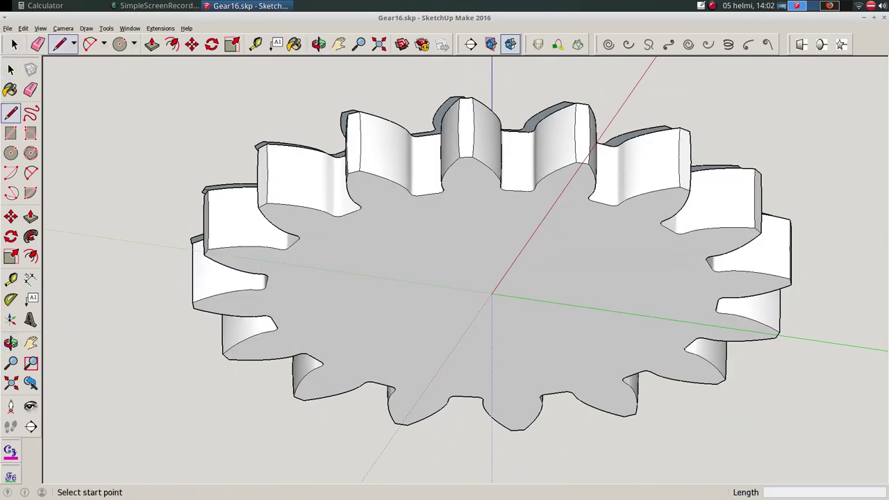
Select the whole gear with its top plate and pick it up with Move.
left_click(491, 294)
middle_click_drag(493, 299, 437, 403)
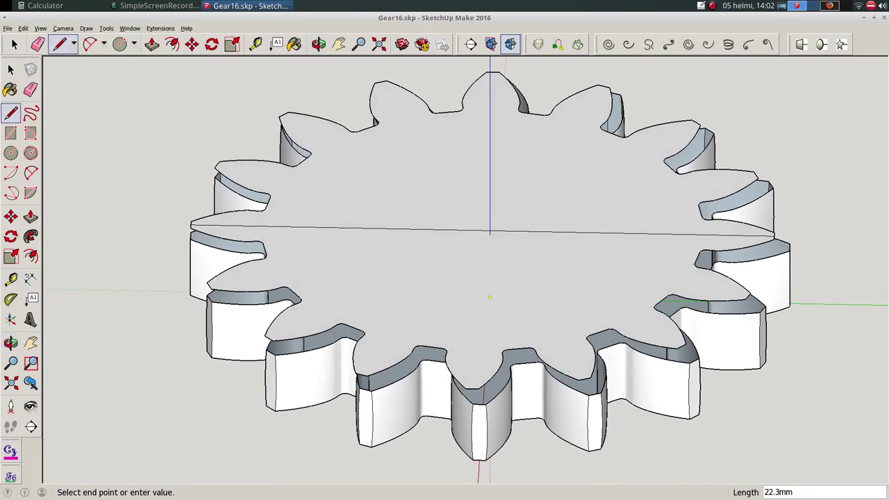
key("space")
mouse_move(490, 298)
middle_mouse_down()
mouse_move(487, 403)
mouse_move(445, 375)
middle_mouse_up()
key("ctrl+a")
key("m")
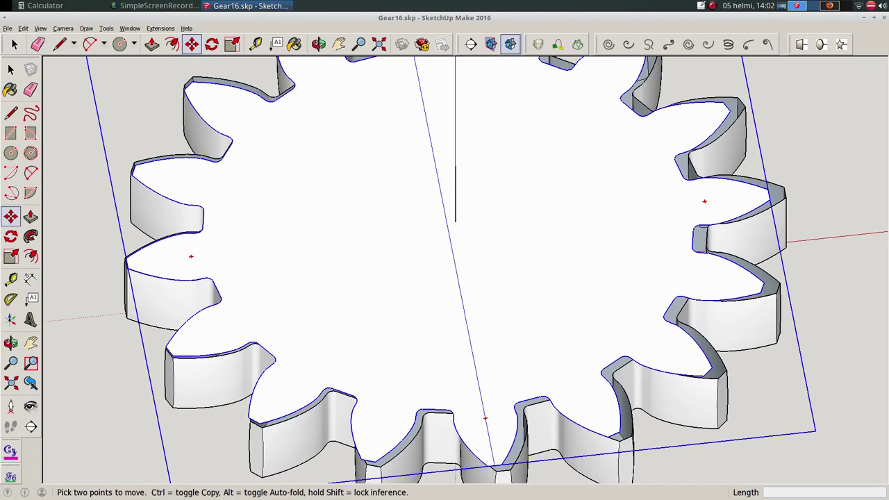
left_click(448, 228)
mouse_move(508, 248)
middle_mouse_down()
mouse_move(528, 208)
mouse_move(514, 250)
middle_mouse_up()
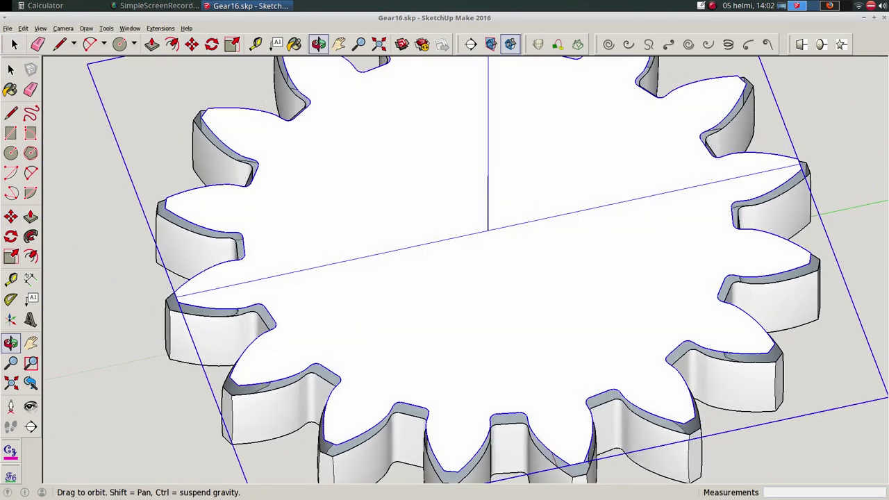
Switch to the standard Top view, zoom out to fit the gear, then return to isometric.
left_click(63, 28)
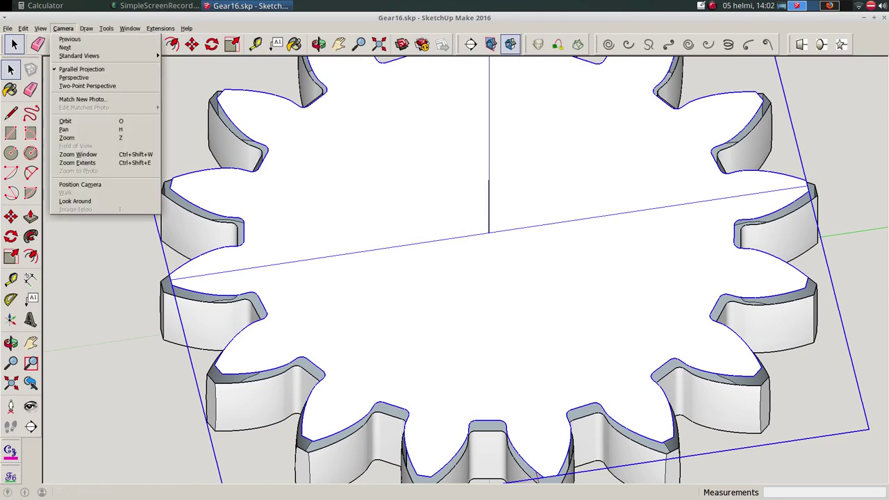
left_click(174, 56)
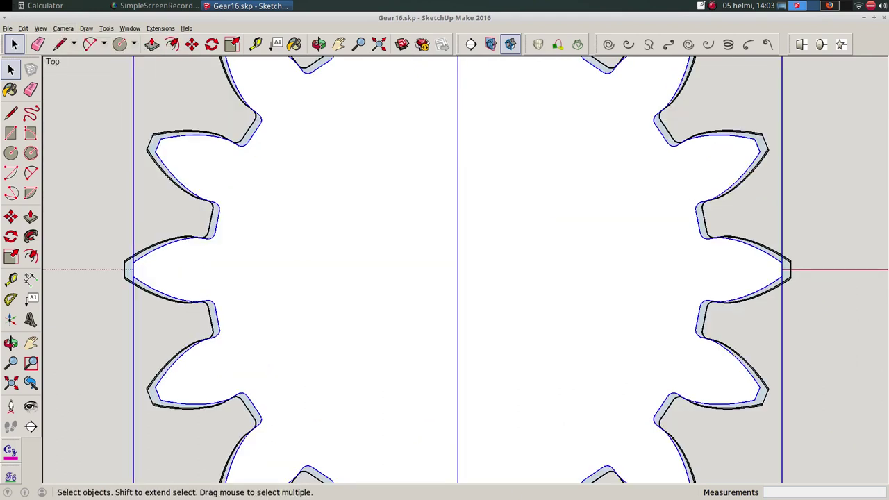
left_click(63, 29)
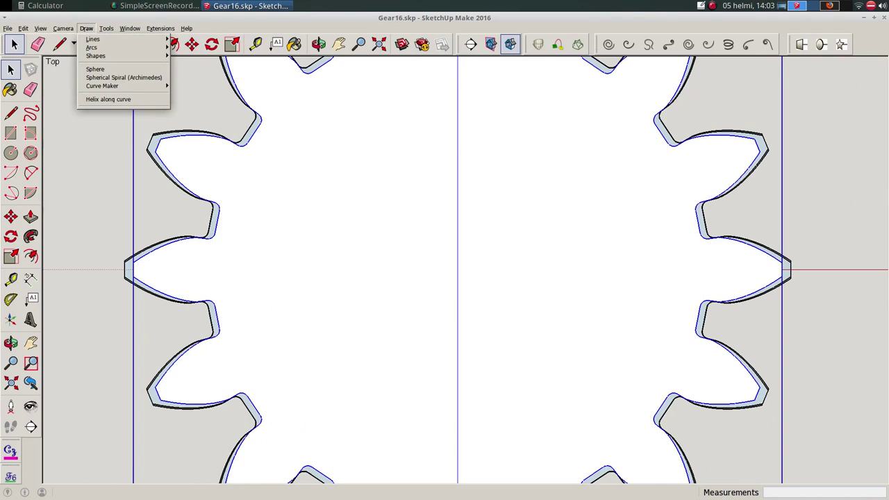
key("Escape")
scroll(393, 239, "down", 2)
scroll(393, 239, "down", 2)
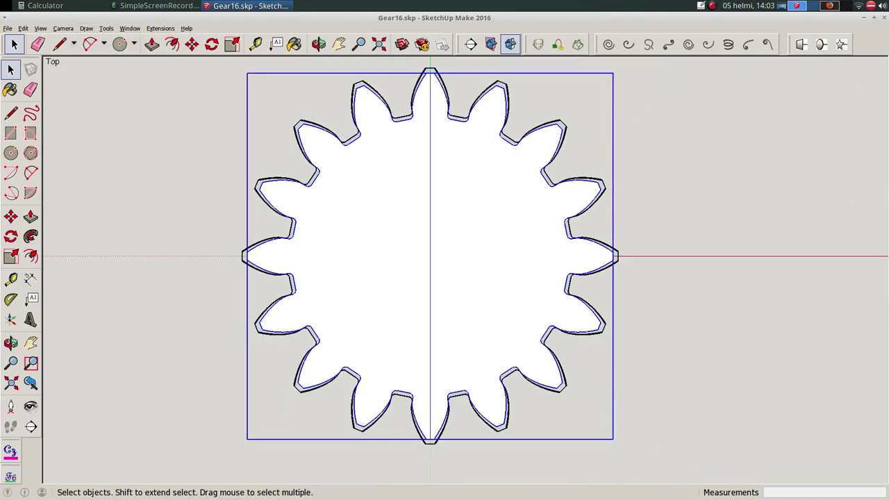
key("F2")
right_click(421, 283)
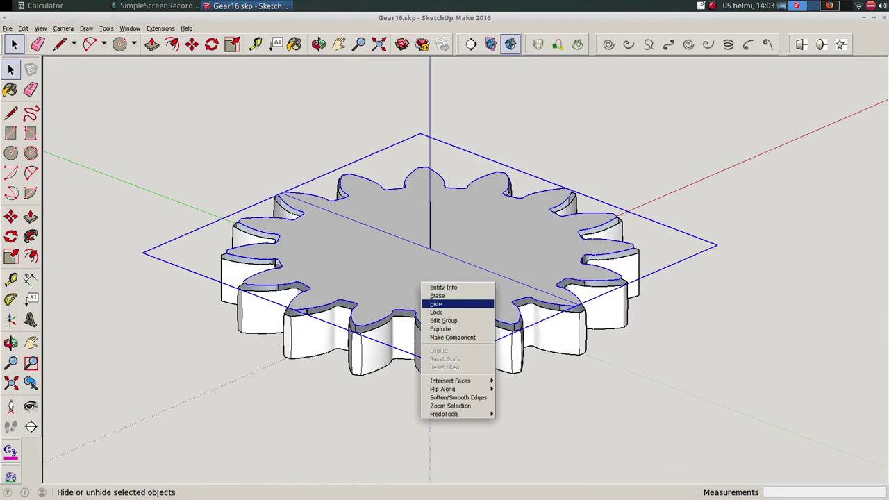
Explode the gear group and erase both halves of the diagonal edge across its top.
left_click(440, 328)
left_click(30, 89)
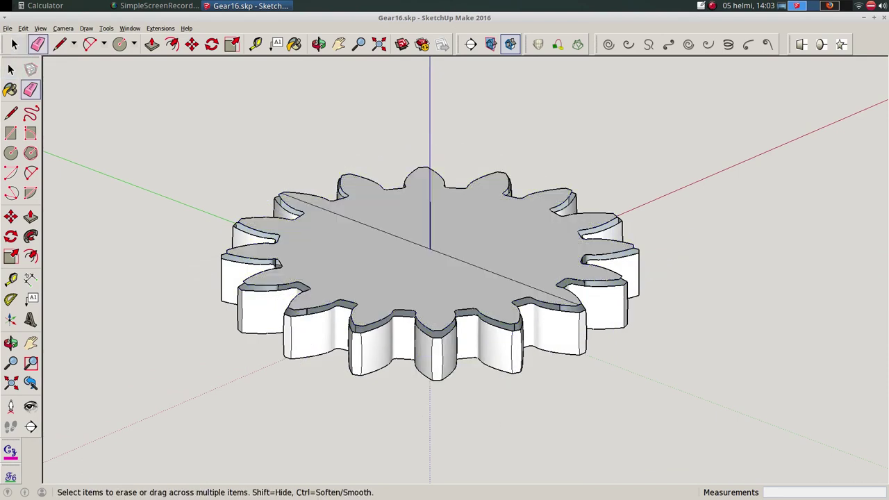
left_click(505, 277)
left_click(356, 221)
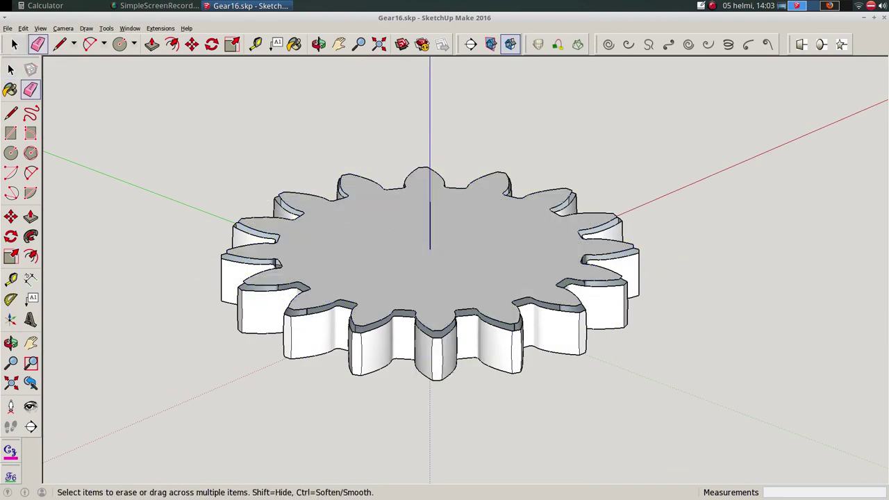
key("space")
Draw two chamfer lines at the notch corners beside the tooth, closing small faces.
scroll(413, 326, "up", 3)
scroll(413, 325, "up", 3)
key("l")
scroll(414, 326, "up", 2)
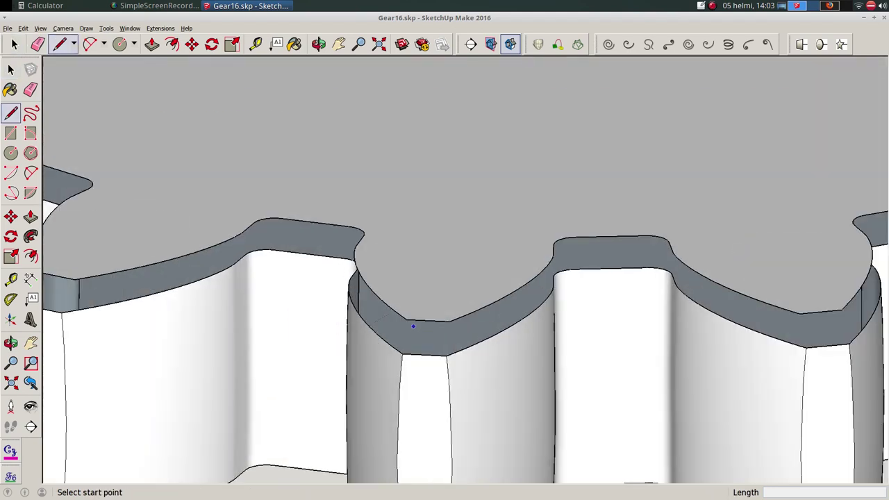
left_click(407, 321)
left_click(402, 354)
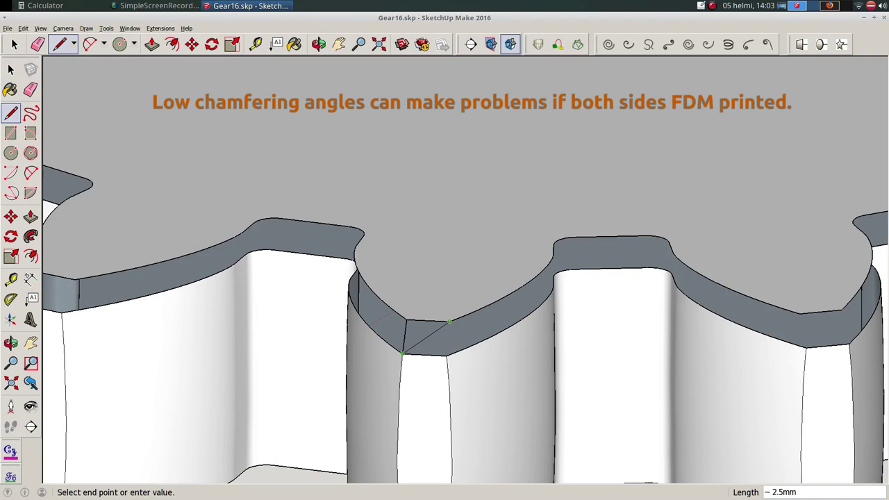
left_click(450, 322)
left_click(450, 322)
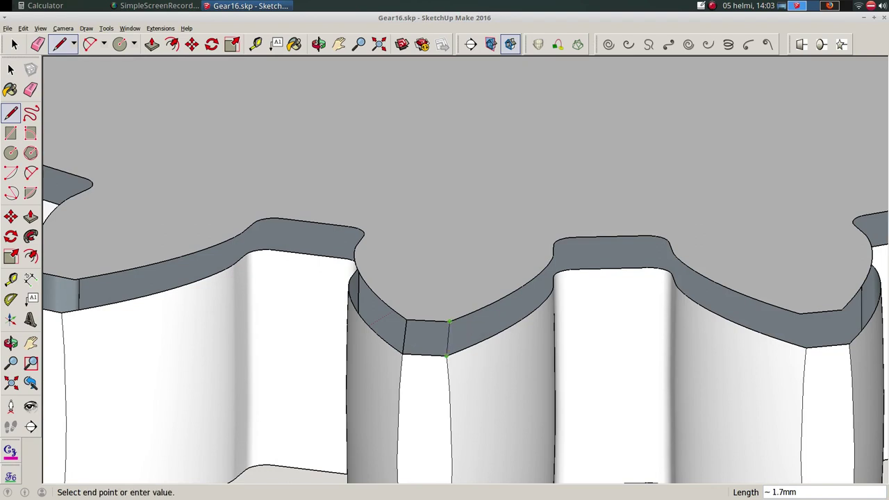
left_click(446, 356)
Add a chamfer line closing the small face at the bottom of the next notch.
scroll(447, 356, "down", 3)
scroll(585, 347, "up", 3)
left_click(591, 336)
left_click(592, 362)
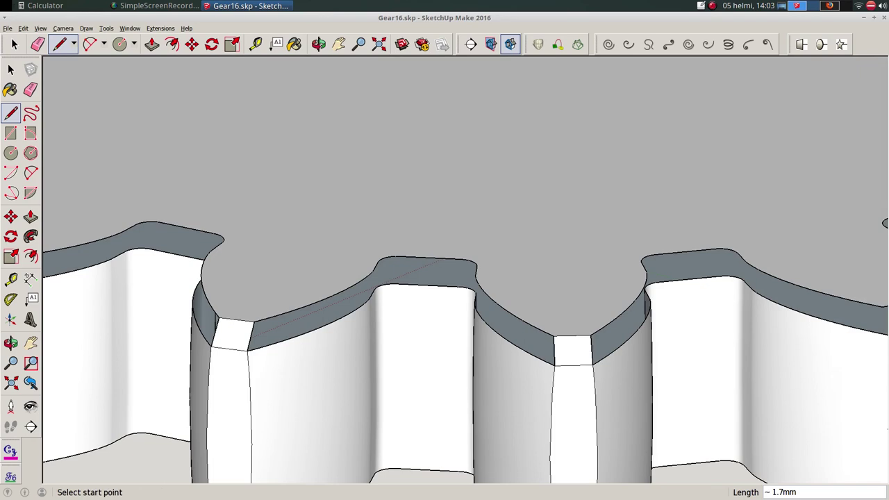
key("space")
middle_click_drag(592, 362, 597, 354)
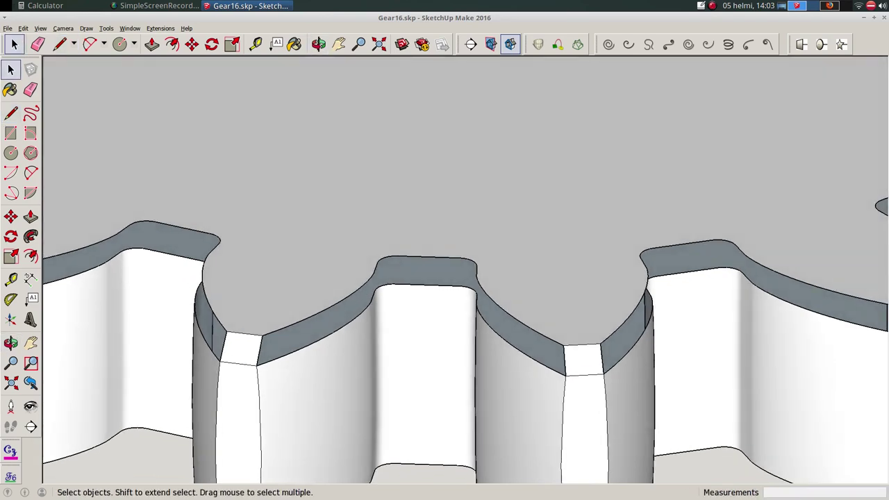
Loft a Curviloft skin along the middle tooth's top contour and accept it.
left_click(578, 44)
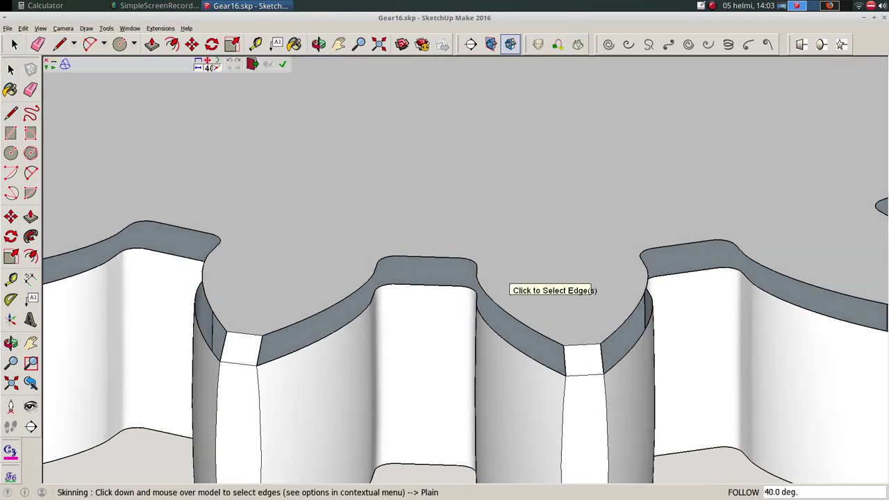
left_click(501, 298)
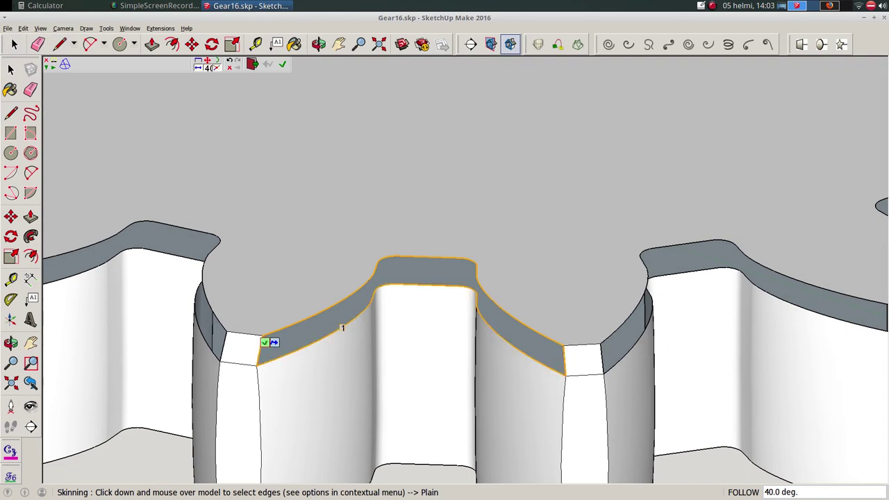
left_click(266, 342)
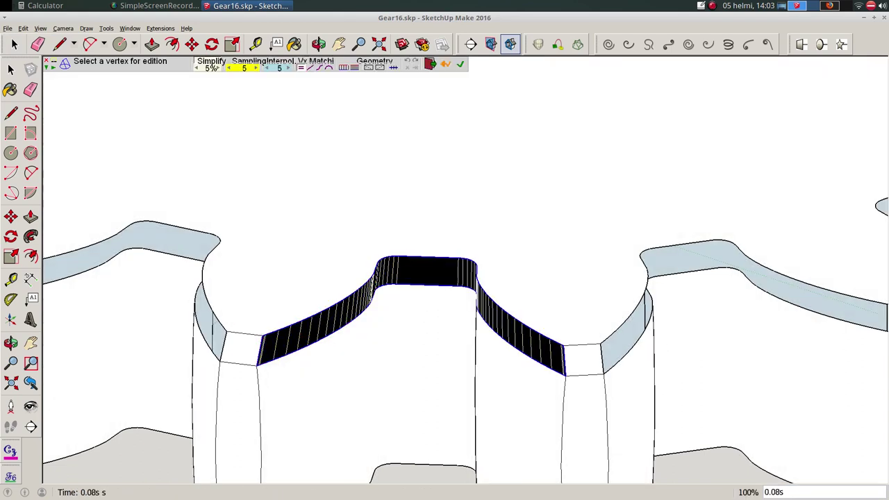
key("Return")
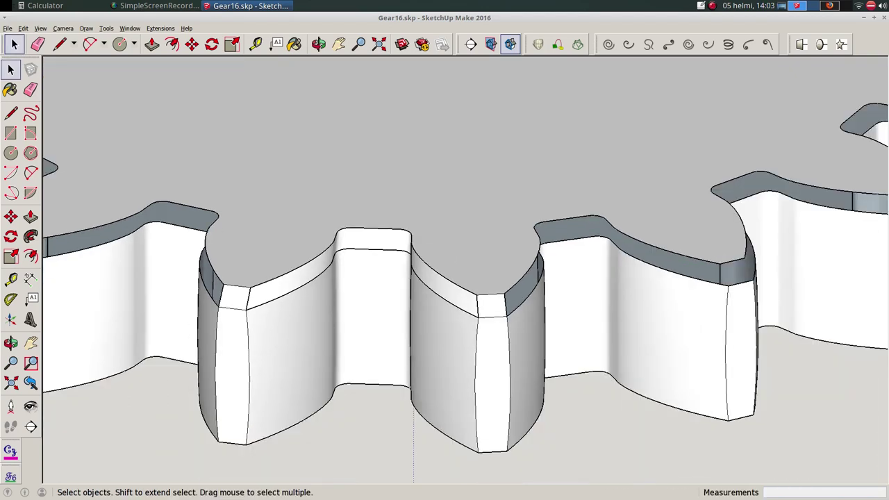
Explode the skin group into the gear and make a group of the tooth's faces.
middle_click_drag(444, 278, 389, 257)
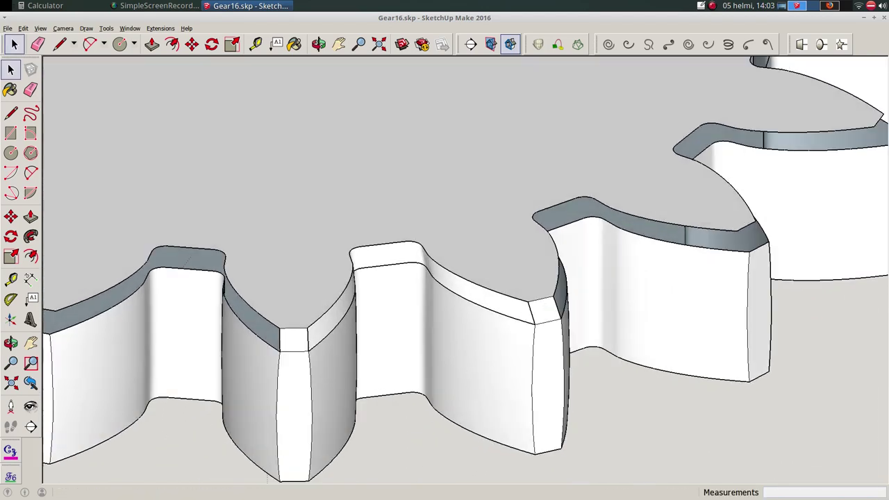
left_click(357, 252)
right_click(357, 251)
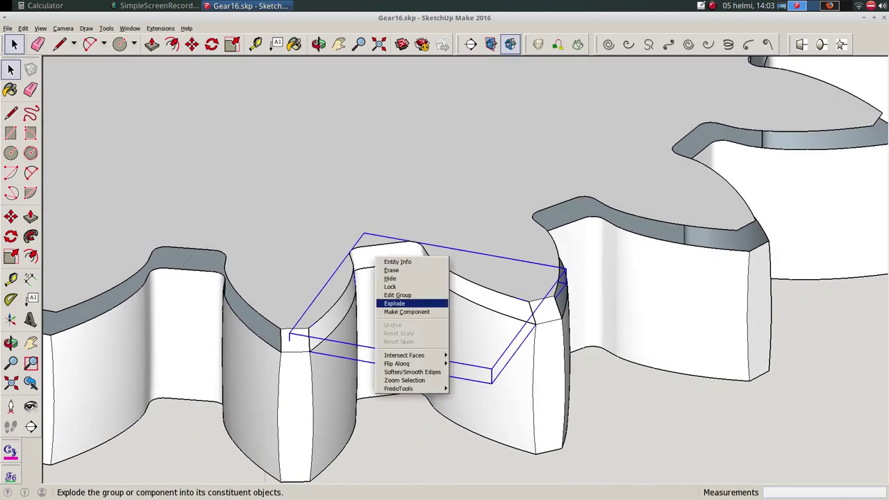
left_click(393, 301)
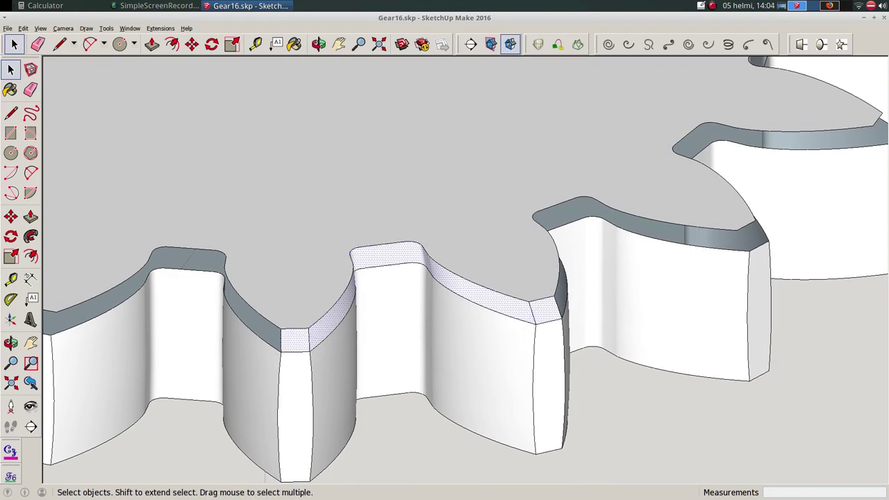
right_click(539, 309)
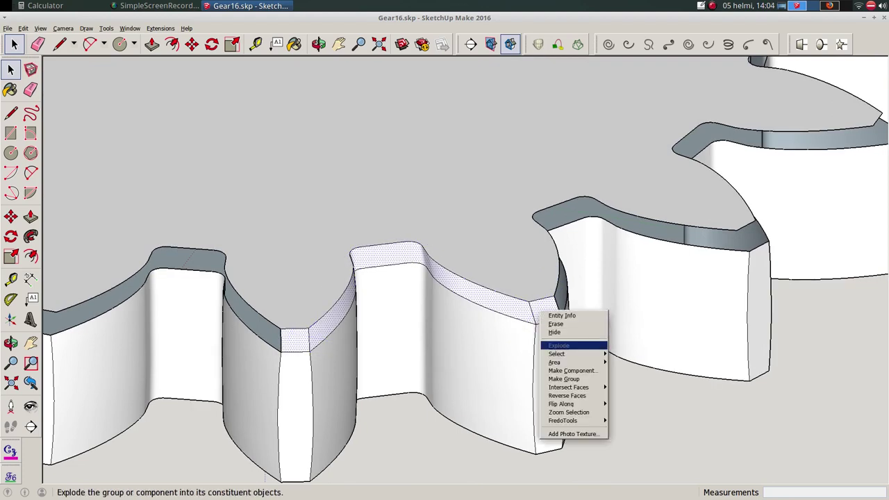
left_click(563, 379)
mouse_move(563, 379)
middle_mouse_down()
mouse_move(555, 319)
mouse_move(547, 321)
middle_mouse_up()
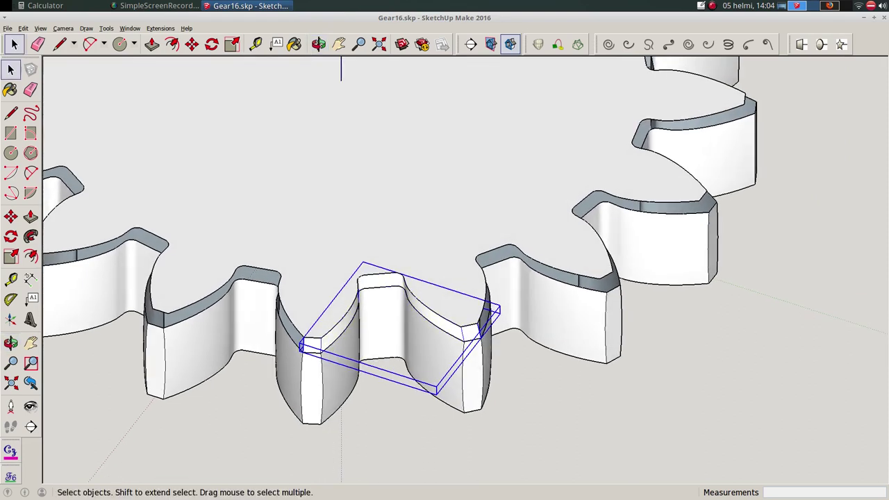
Rotate-copy the grouped tooth 22.5° about the gear centre, repeated 15 times around the gear.
key("q")
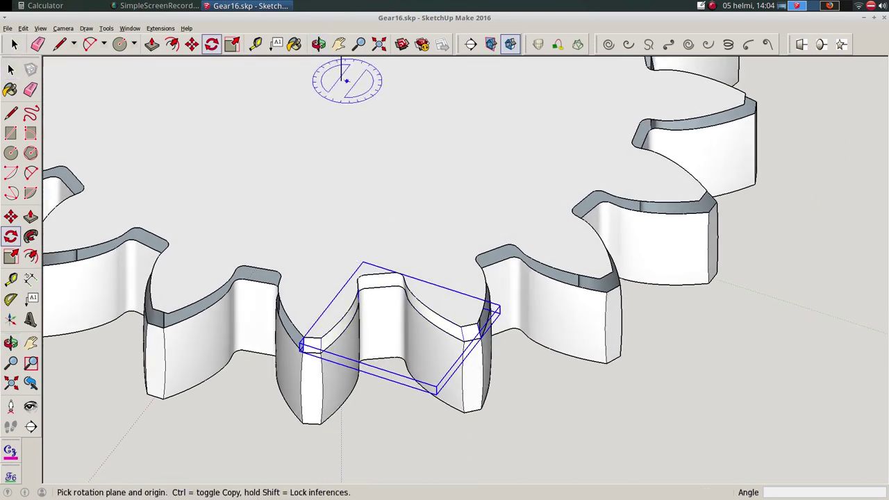
left_click(341, 79)
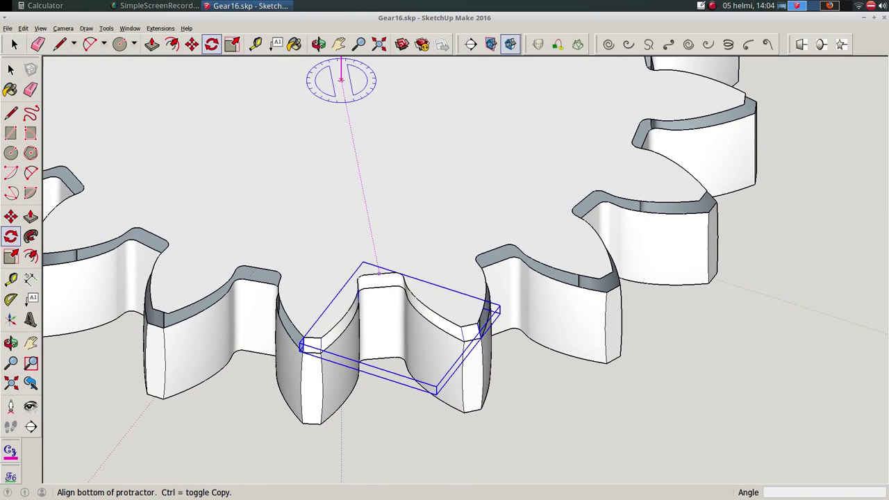
left_click(379, 273)
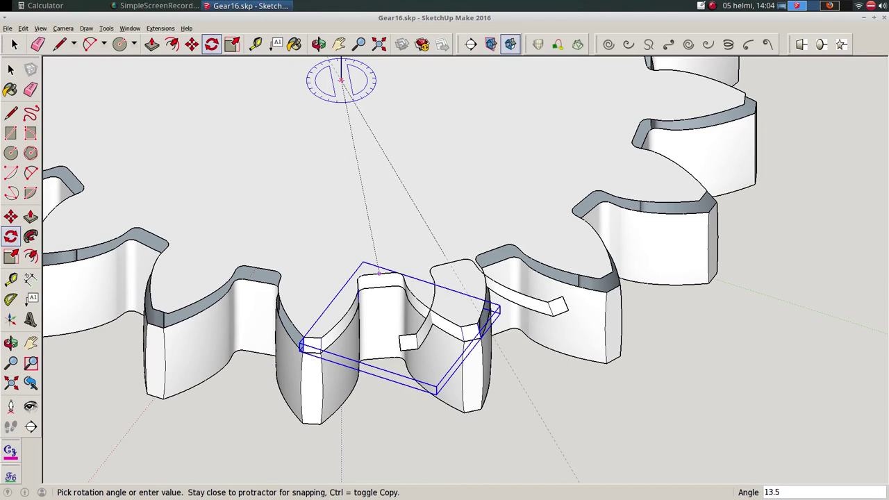
type("22")
key("Return")
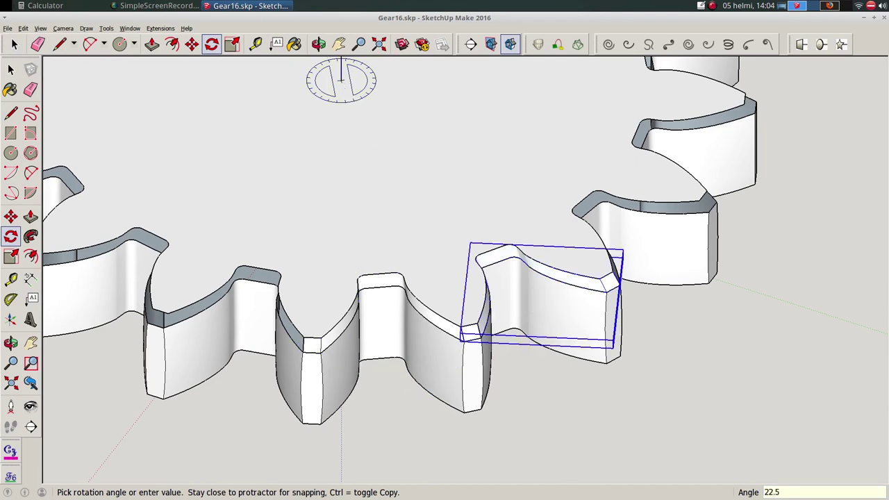
type("*")
key("Return")
scroll(447, 248, "down", 2)
key("space")
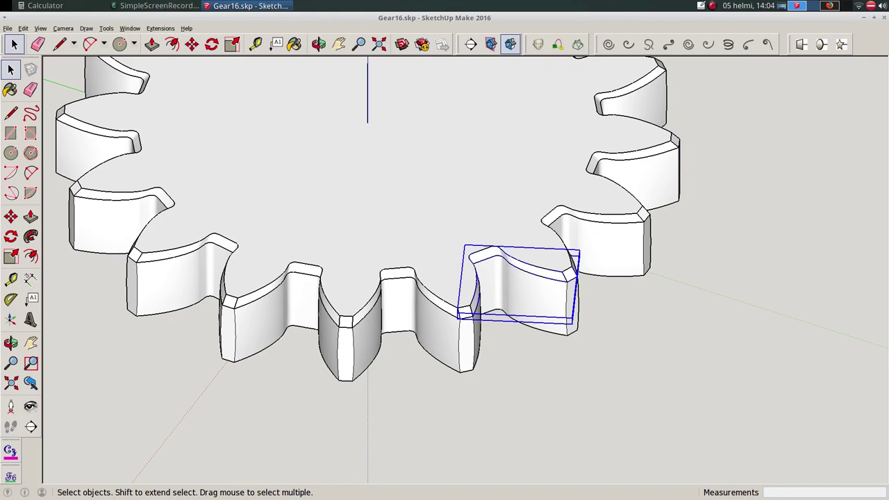
mouse_move(458, 248)
middle_mouse_down()
mouse_move(444, 292)
mouse_move(445, 264)
middle_mouse_up()
scroll(444, 278, "up", 5)
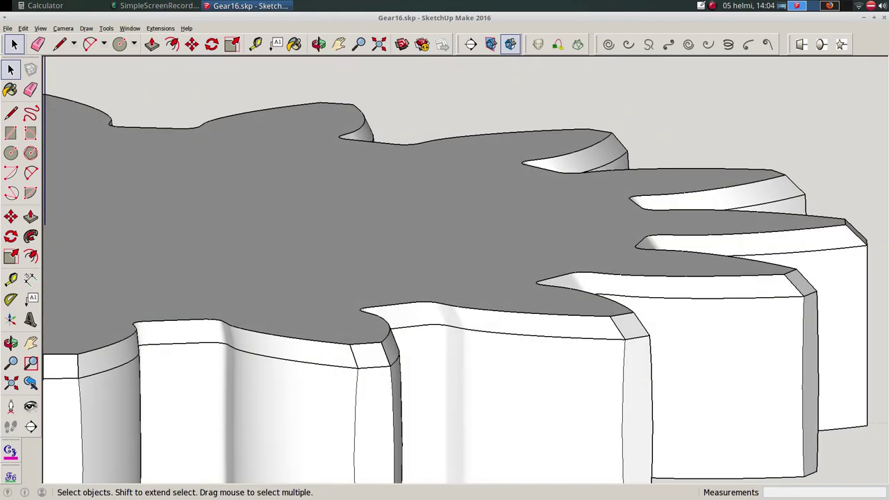